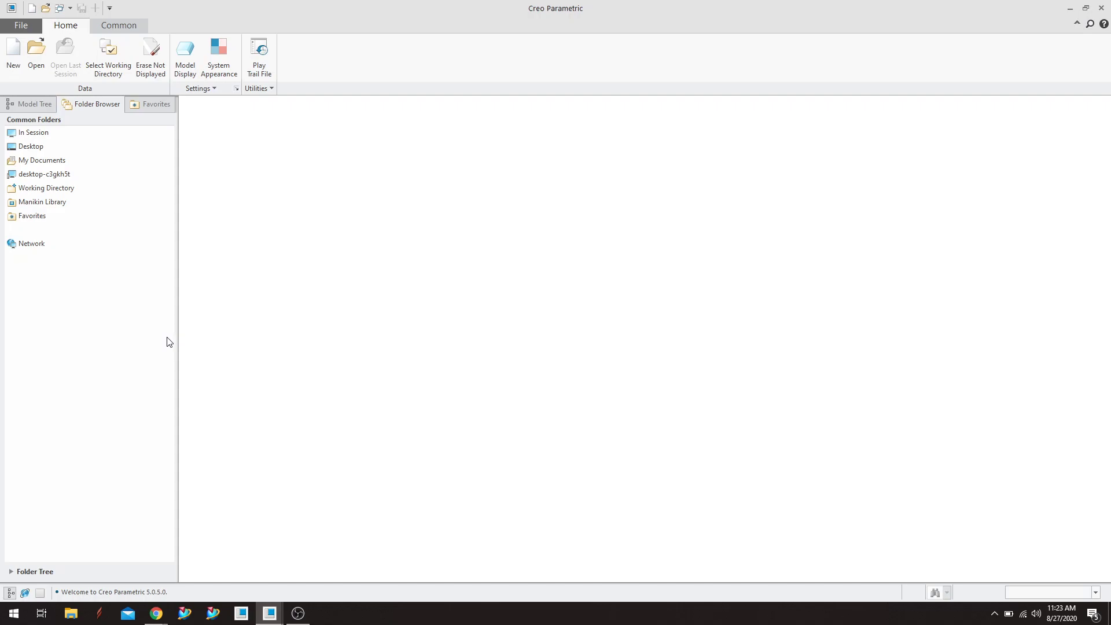
# Step: Create a new solid part named SPLINE_EXAMPLE using the default template
pyautogui.click(14, 58)
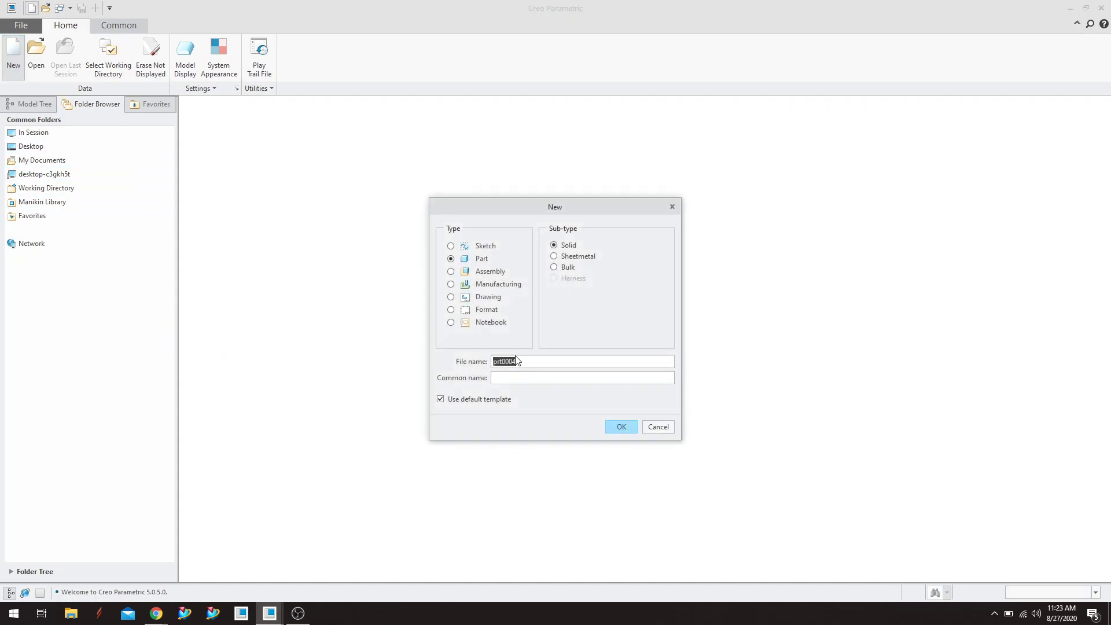
pyautogui.write('SPLINE_EXAMPLE')
pyautogui.click(622, 428)
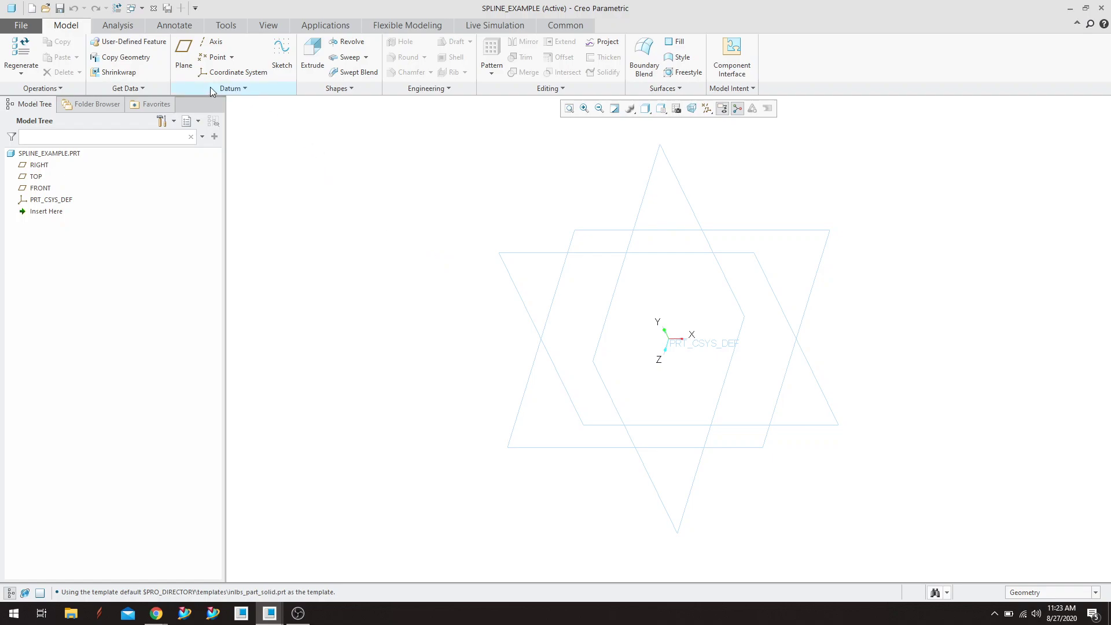
# Step: Start an offset coordinate system datum point feature of Cartesian type that references PRT_CSYS_DEF
pyautogui.click(232, 57)
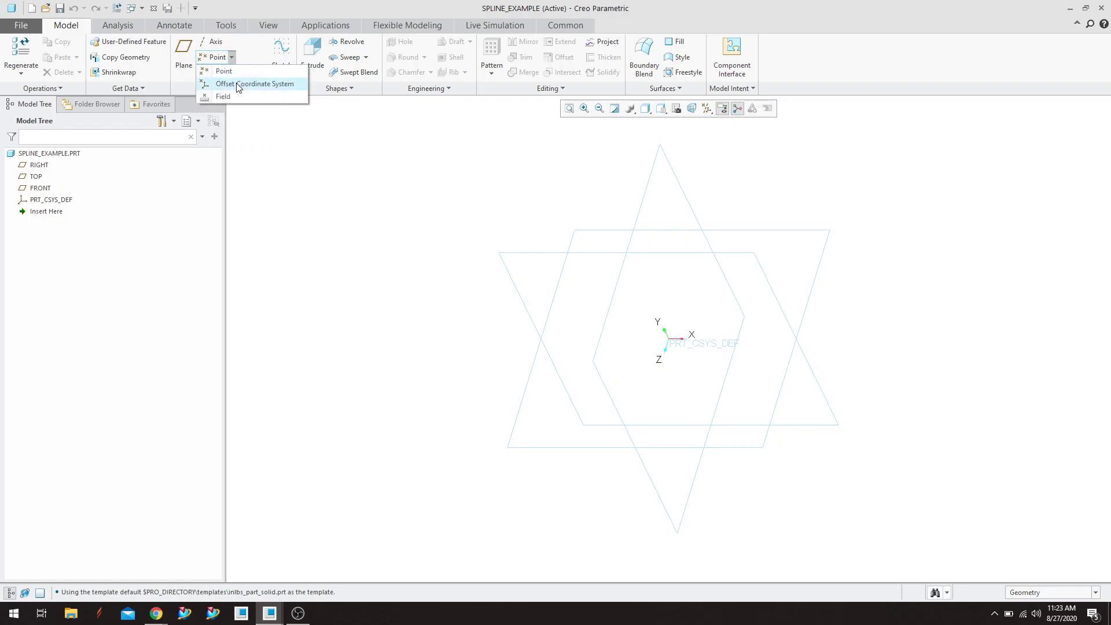
pyautogui.click(238, 84)
pyautogui.click(238, 85)
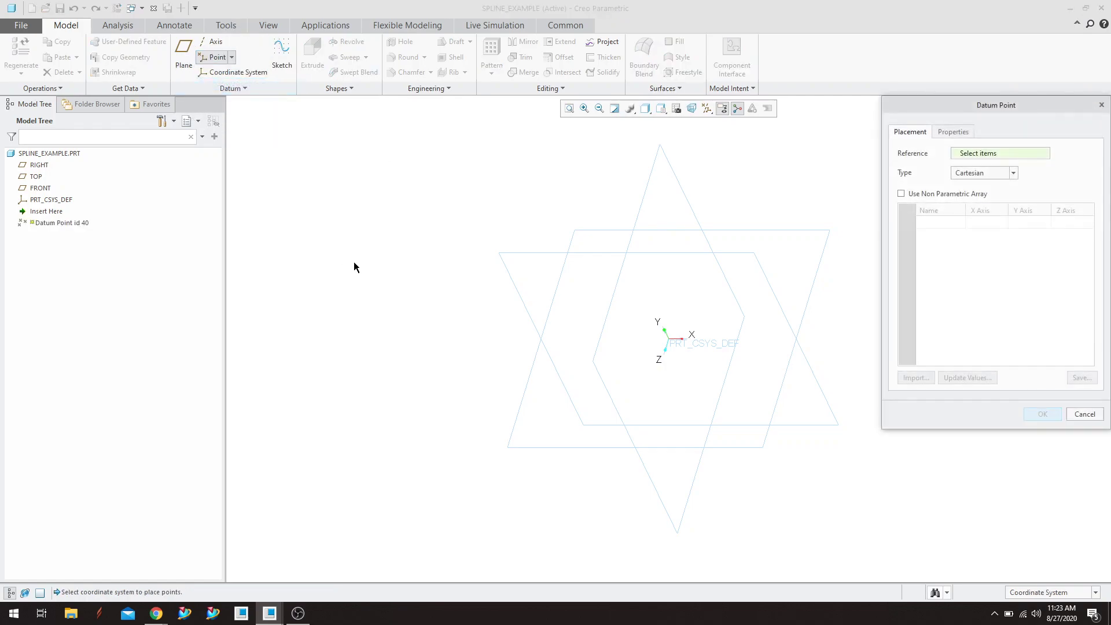
pyautogui.moveTo(989, 109); pyautogui.dragTo(347, 154)
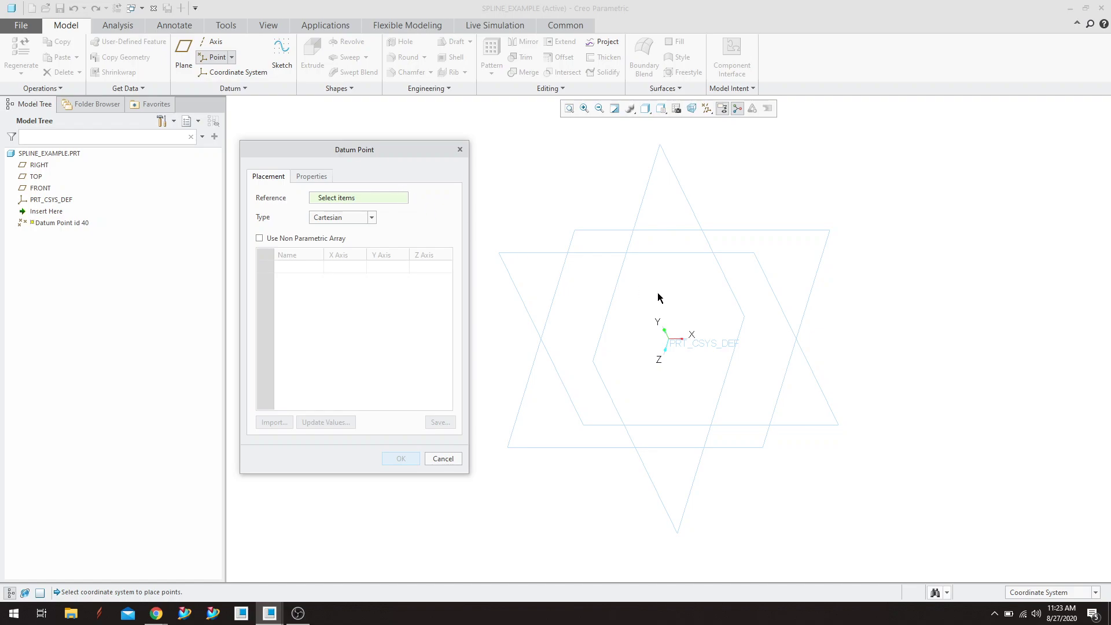
pyautogui.press('ctrl')
pyautogui.press('ctrl')
pyautogui.press('ctrl')
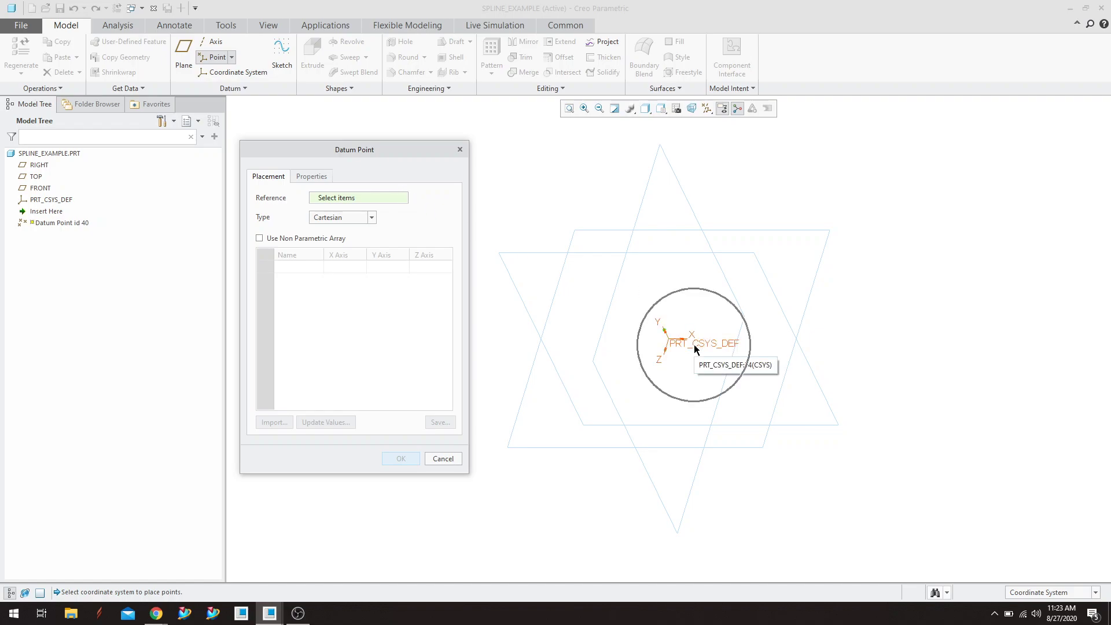
pyautogui.press('ctrl')
pyautogui.press('ctrl')
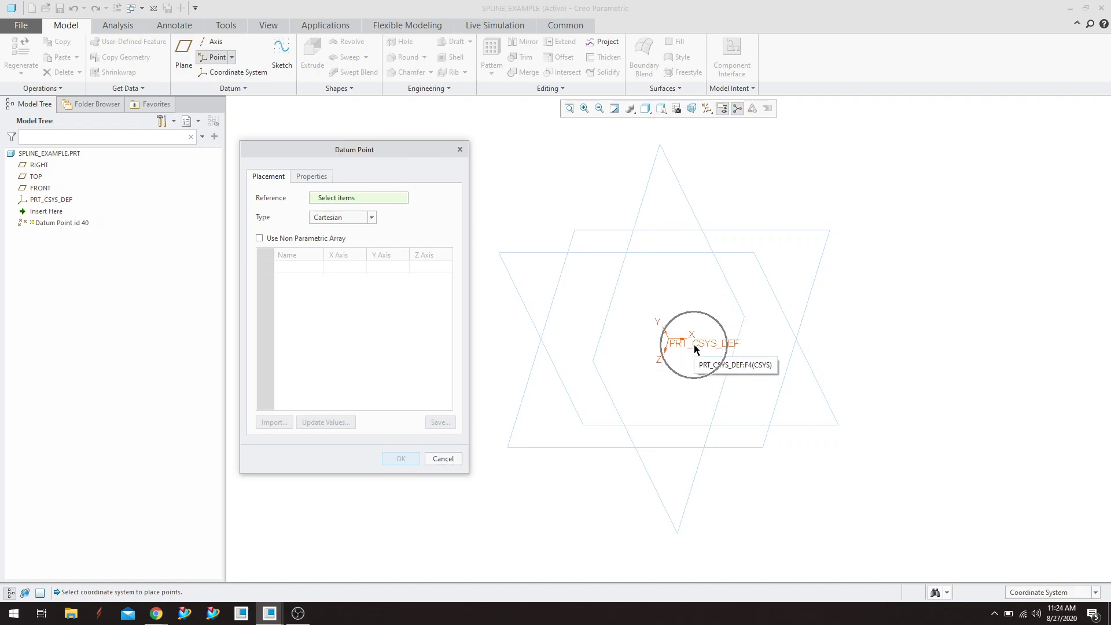
pyautogui.click(689, 345)
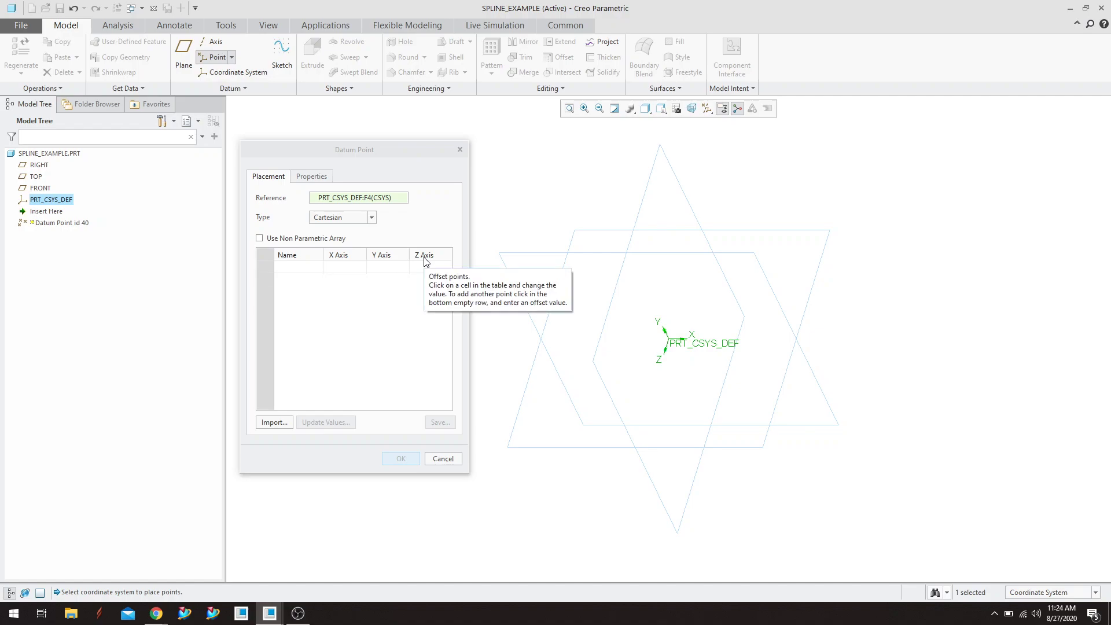
# Step: Import the point coordinates from Spline_example_3.pts in the Desktop folder and accept the datum points
pyautogui.click(280, 426)
pyautogui.click(280, 426)
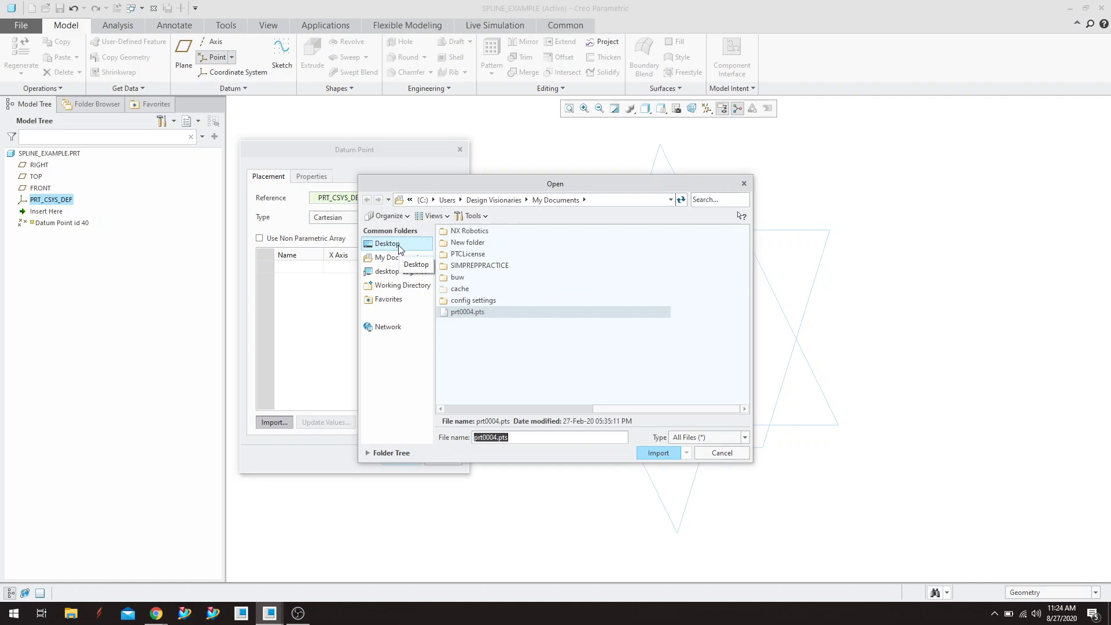
pyautogui.click(399, 248)
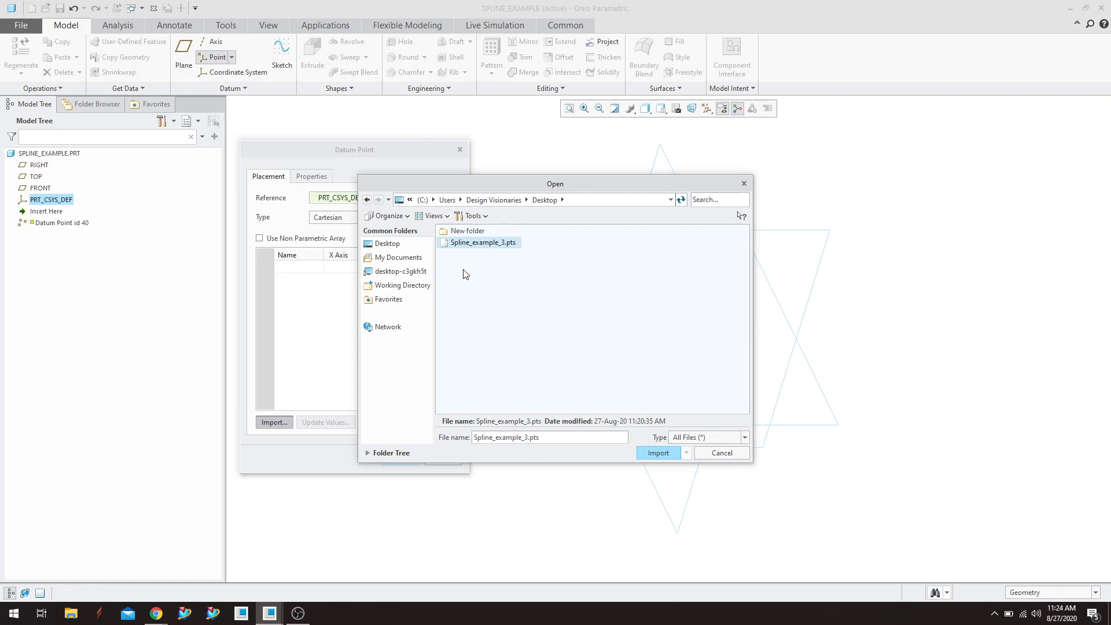
pyautogui.moveTo(585, 187); pyautogui.dragTo(710, 187)
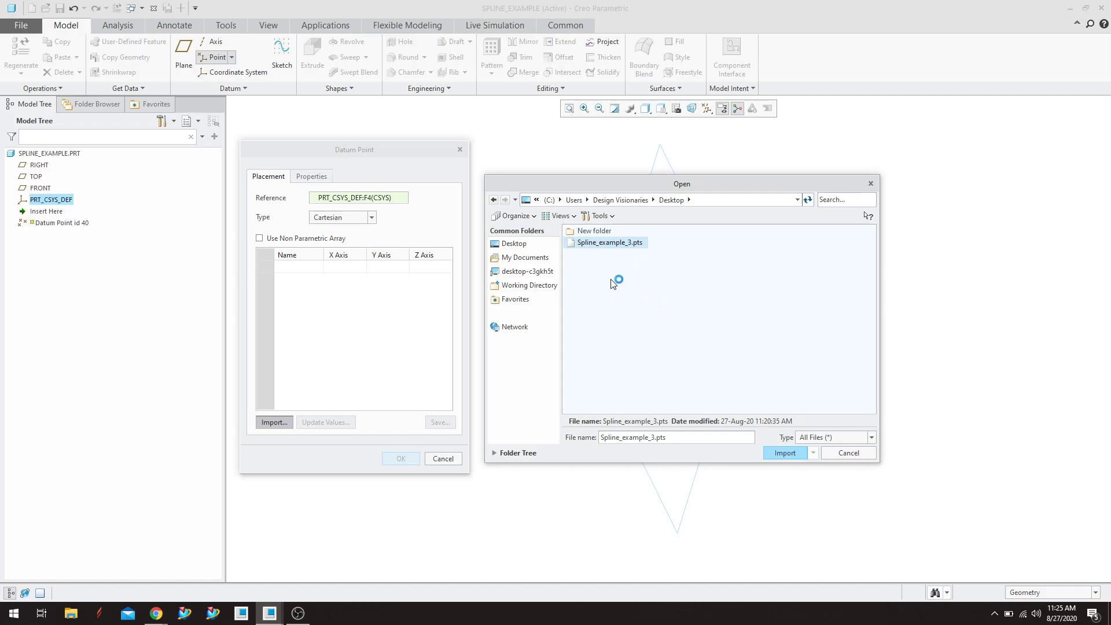
pyautogui.doubleClick(612, 244)
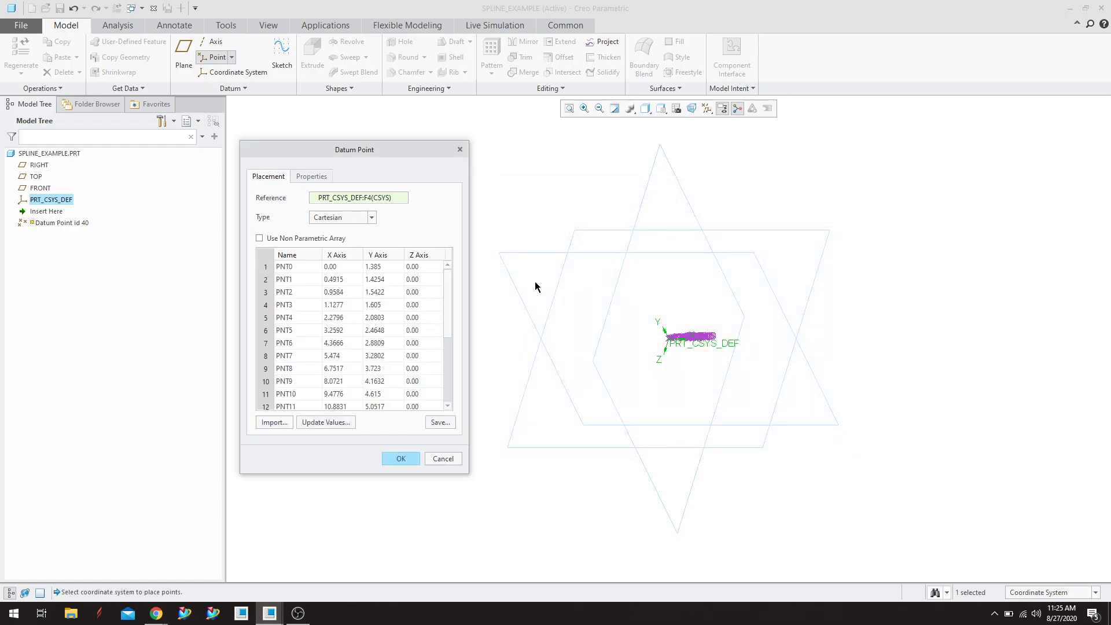
pyautogui.scroll(-3, 337, 336)
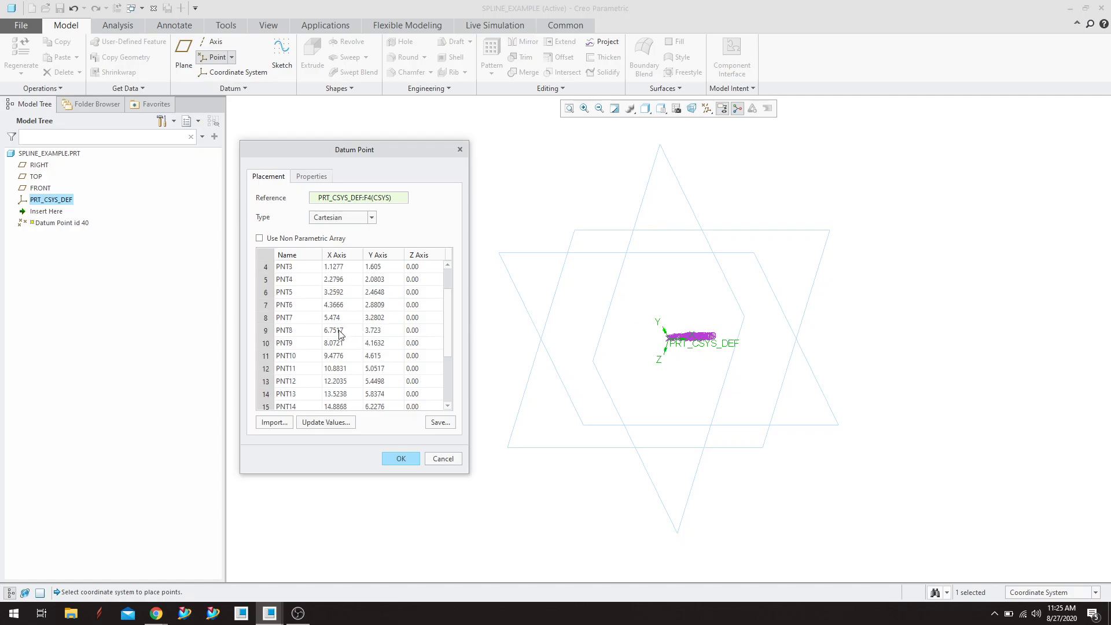
pyautogui.scroll(3, 337, 336)
pyautogui.scroll(-4, 337, 336)
pyautogui.scroll(4, 335, 336)
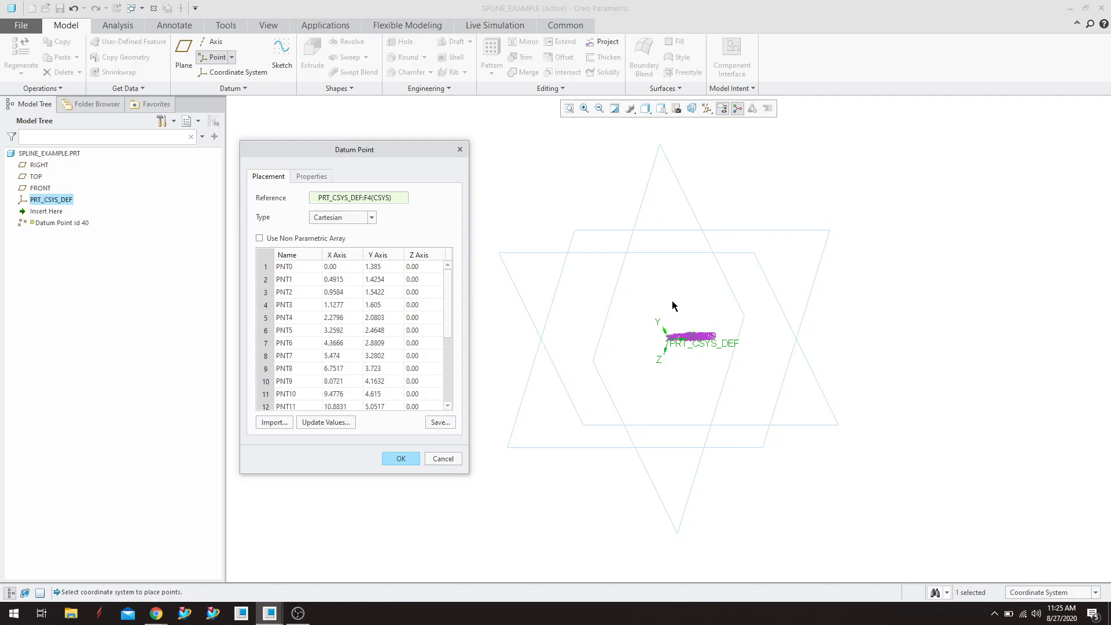
pyautogui.scroll(2, 672, 300)
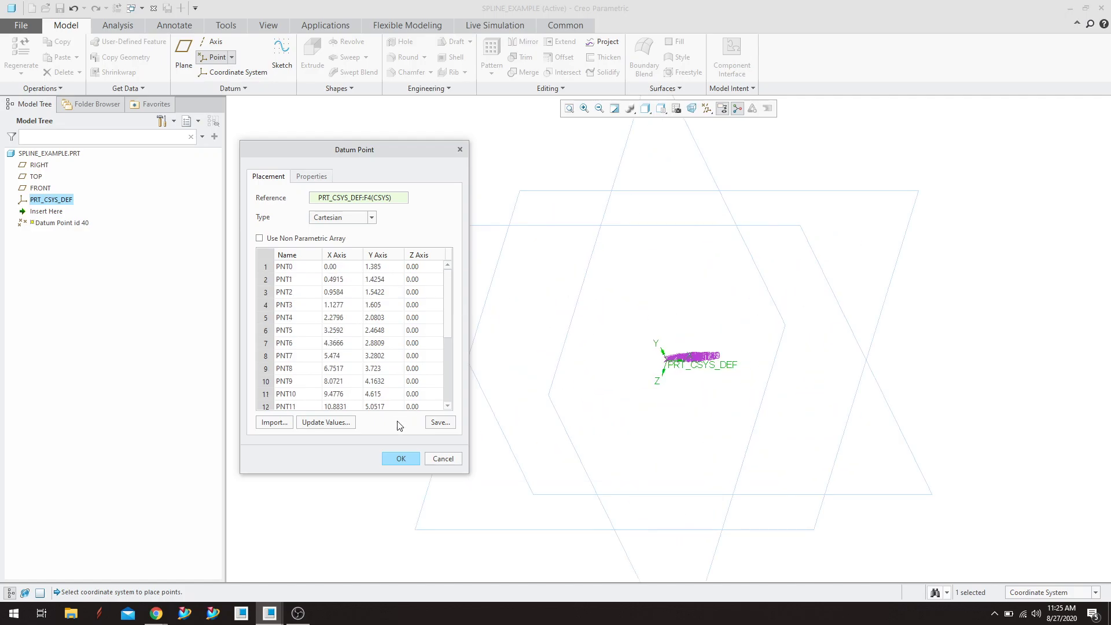
pyautogui.click(401, 460)
# Step: Create a spline datum curve through all the imported datum points
pyautogui.moveTo(533, 382)
pyautogui.mouseDown(button='middle')
pyautogui.moveTo(746, 377)
pyautogui.moveTo(752, 342)
pyautogui.moveTo(591, 387)
pyautogui.moveTo(625, 385)
pyautogui.moveTo(538, 394)
pyautogui.mouseUp(button='middle')
pyautogui.moveTo(633, 387)
pyautogui.mouseDown(button='middle')
pyautogui.moveTo(670, 357)
pyautogui.moveTo(633, 366)
pyautogui.mouseUp(button='middle')
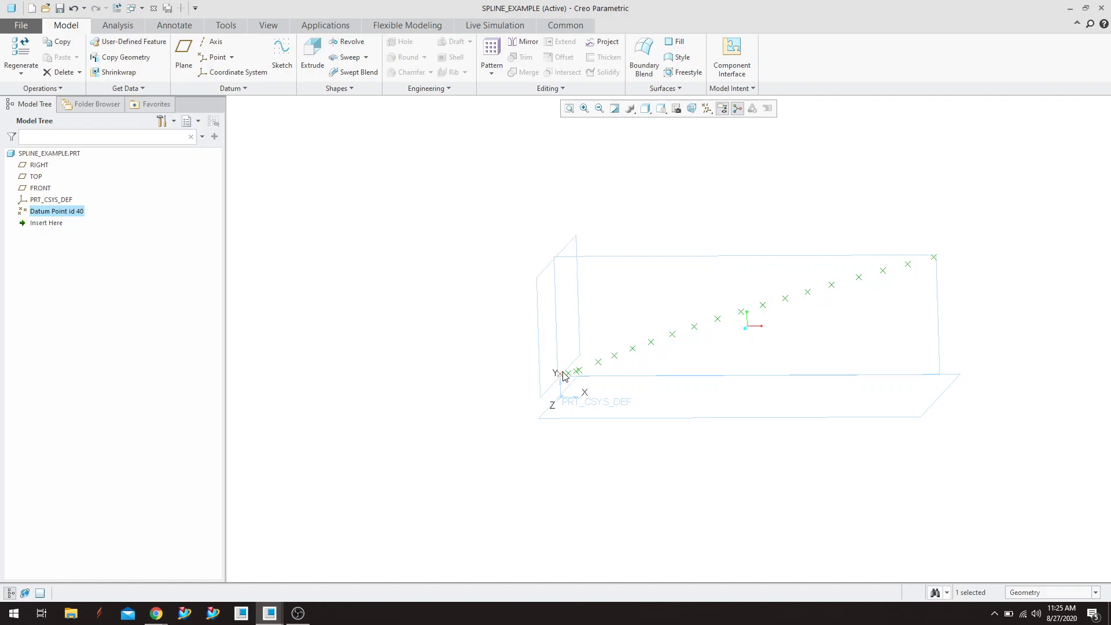
pyautogui.moveTo(729, 213)
pyautogui.mouseDown(button='middle')
pyautogui.moveTo(742, 211)
pyautogui.moveTo(724, 207)
pyautogui.moveTo(727, 217)
pyautogui.mouseUp(button='middle')
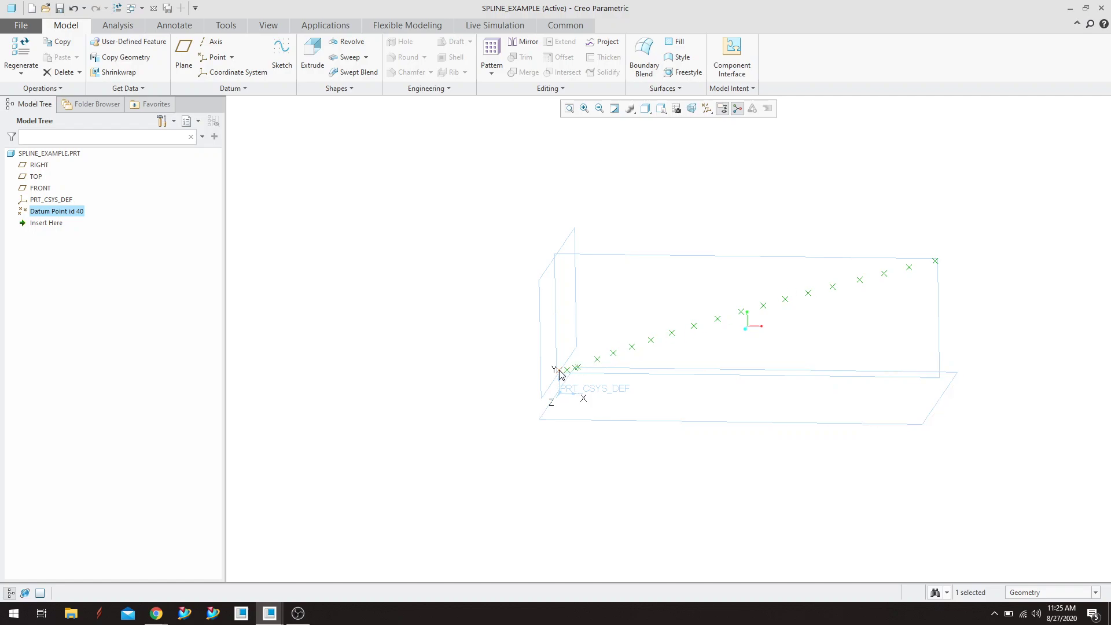
pyautogui.moveTo(855, 329)
pyautogui.mouseDown(button='middle')
pyautogui.moveTo(851, 320)
pyautogui.moveTo(836, 352)
pyautogui.mouseUp(button='middle')
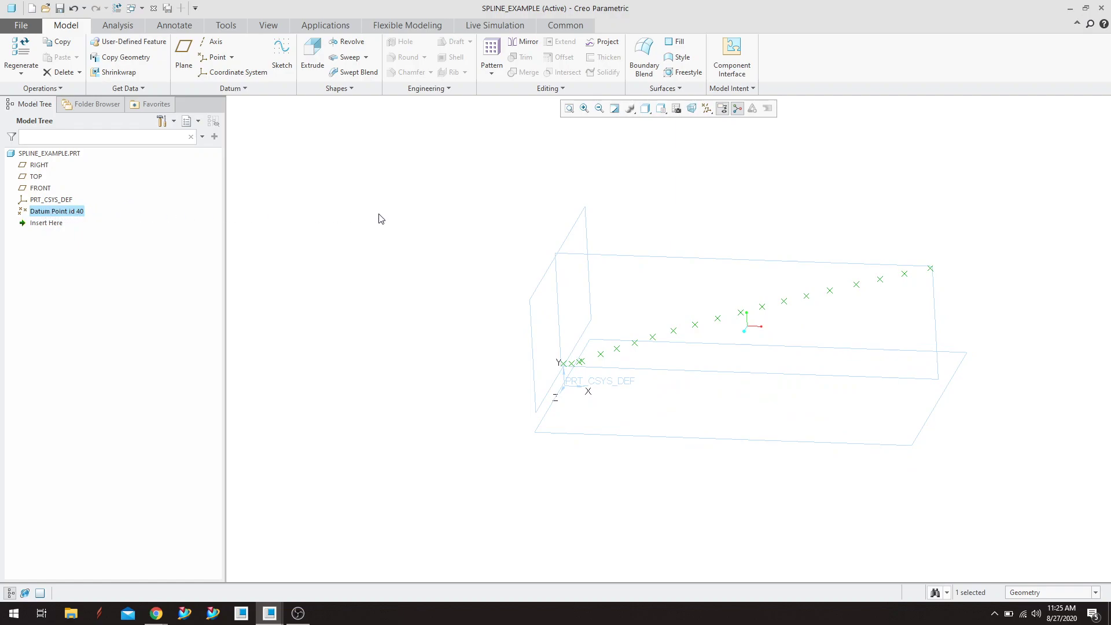
pyautogui.click(246, 89)
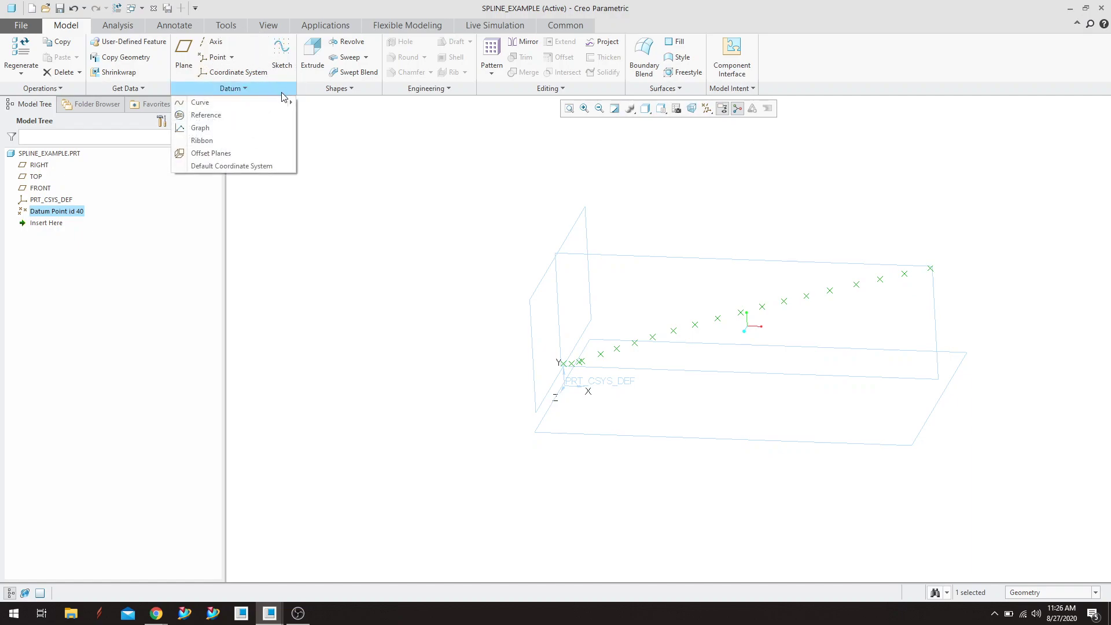
pyautogui.moveTo(280, 104)
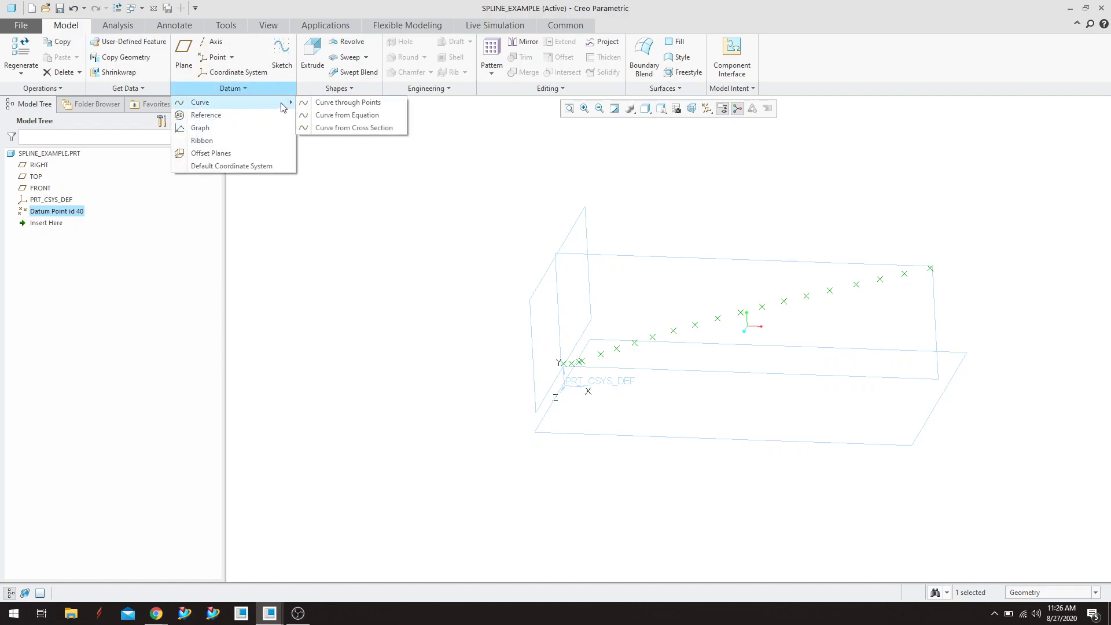
pyautogui.click(338, 105)
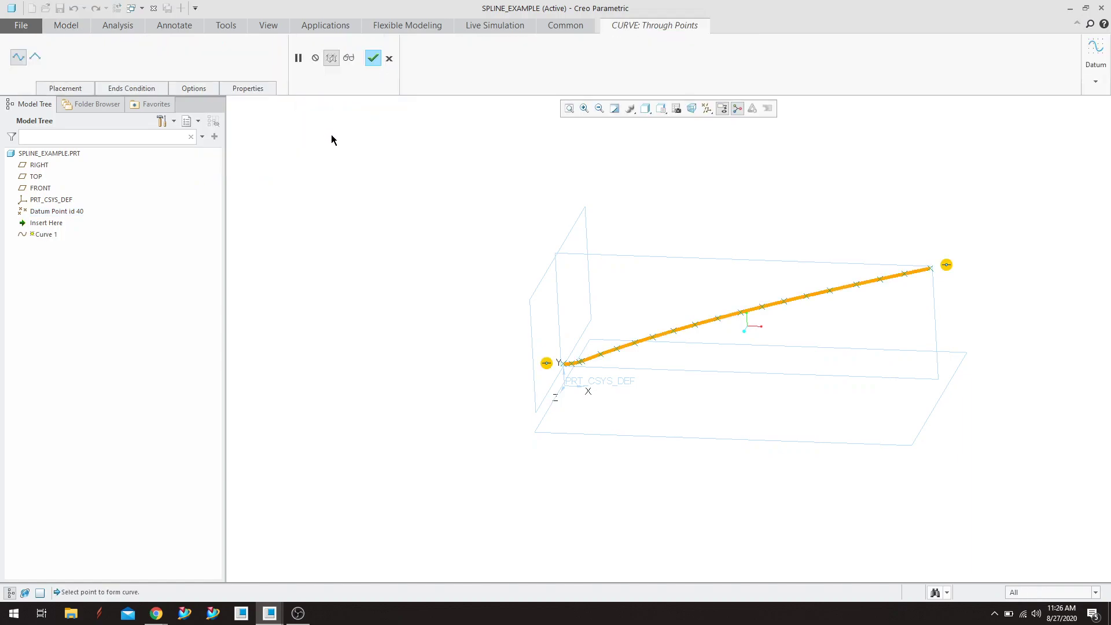
pyautogui.scroll(3, 714, 313)
pyautogui.scroll(4, 717, 318)
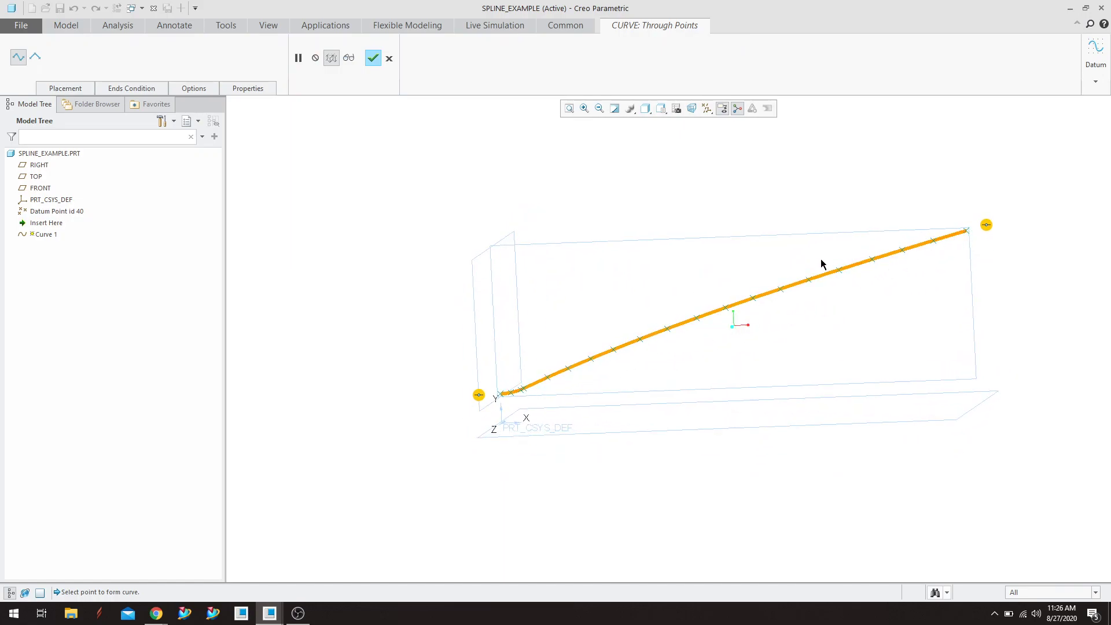
pyautogui.moveTo(682, 284)
pyautogui.mouseDown(button='middle')
pyautogui.moveTo(685, 300)
pyautogui.moveTo(672, 286)
pyautogui.moveTo(667, 293)
pyautogui.mouseUp(button='middle')
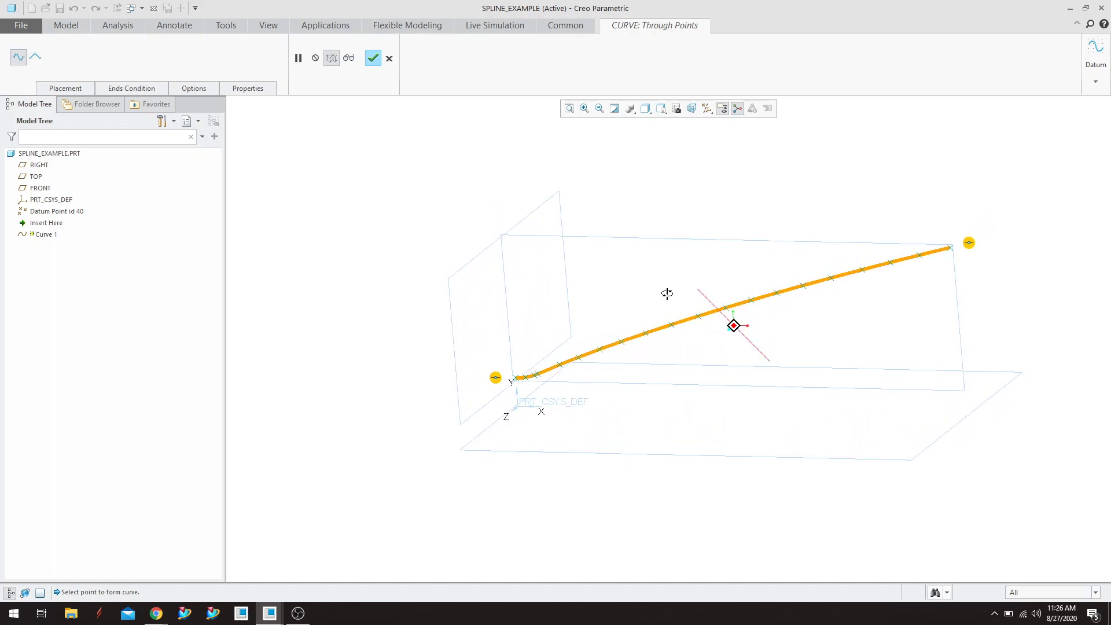
pyautogui.click(374, 60)
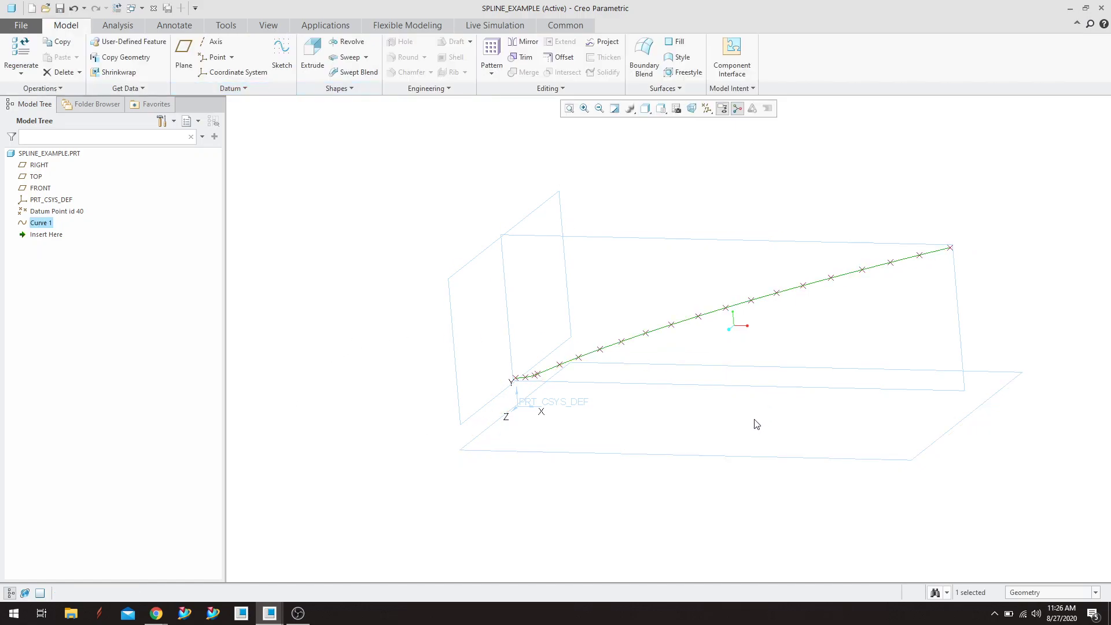
pyautogui.moveTo(745, 424); pyautogui.dragTo(959, 246)
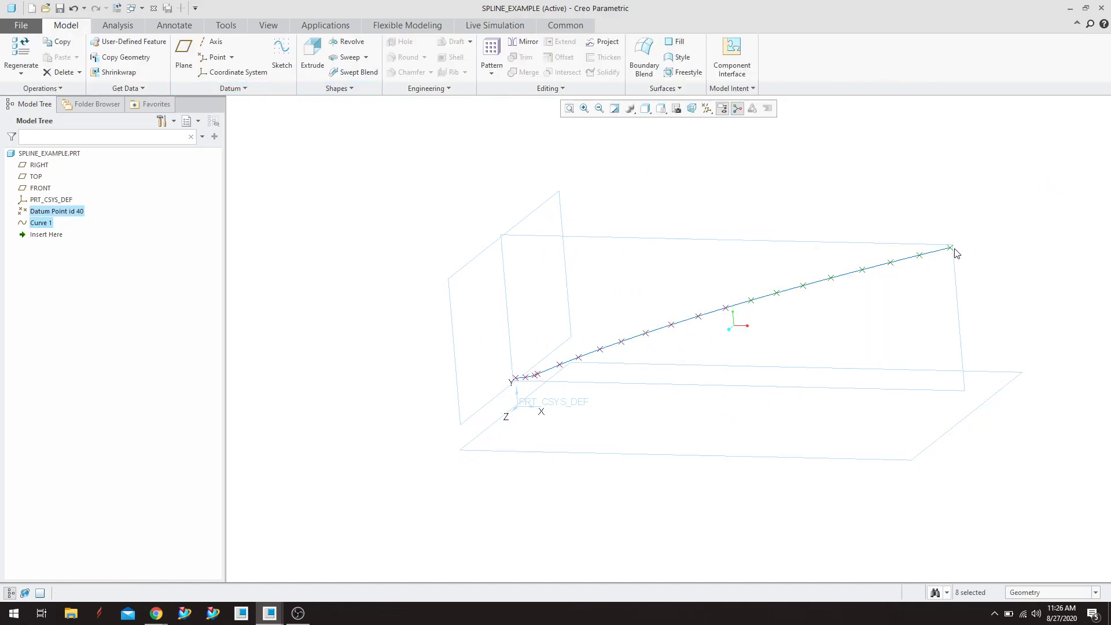
pyautogui.click(846, 276)
pyautogui.moveTo(603, 422); pyautogui.dragTo(636, 369, button='middle')
pyautogui.click(868, 204)
pyautogui.moveTo(843, 236); pyautogui.dragTo(835, 238, button='middle')
pyautogui.moveTo(720, 272)
pyautogui.mouseDown(button='middle')
pyautogui.moveTo(690, 270)
pyautogui.moveTo(680, 283)
pyautogui.mouseUp(button='middle')
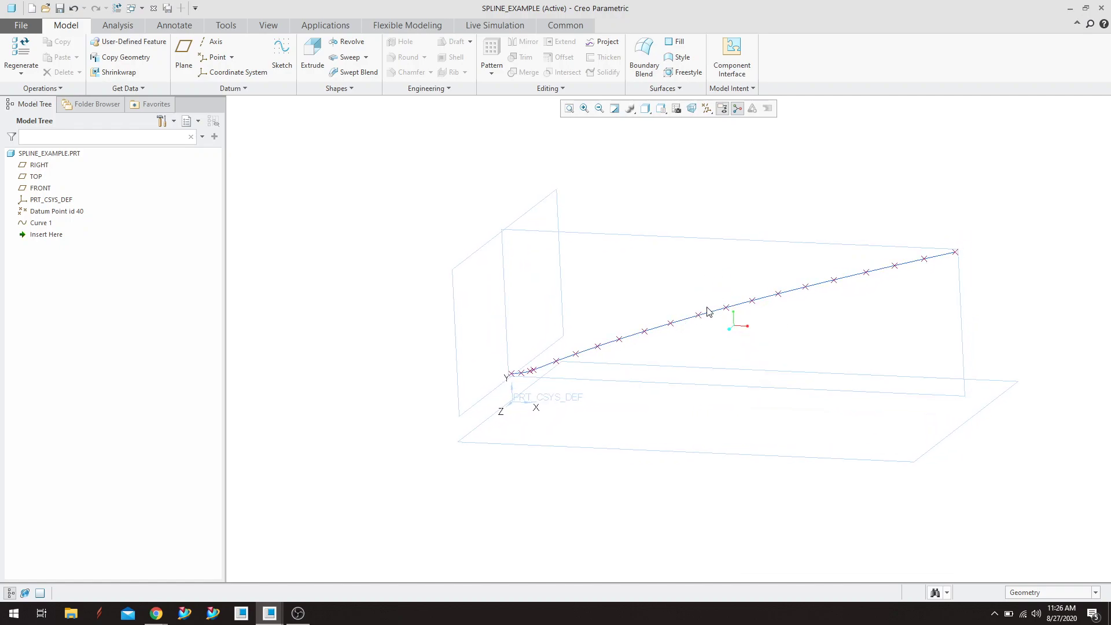
pyautogui.moveTo(628, 324)
pyautogui.mouseDown(button='middle')
pyautogui.moveTo(645, 310)
pyautogui.moveTo(606, 347)
pyautogui.mouseUp(button='middle')
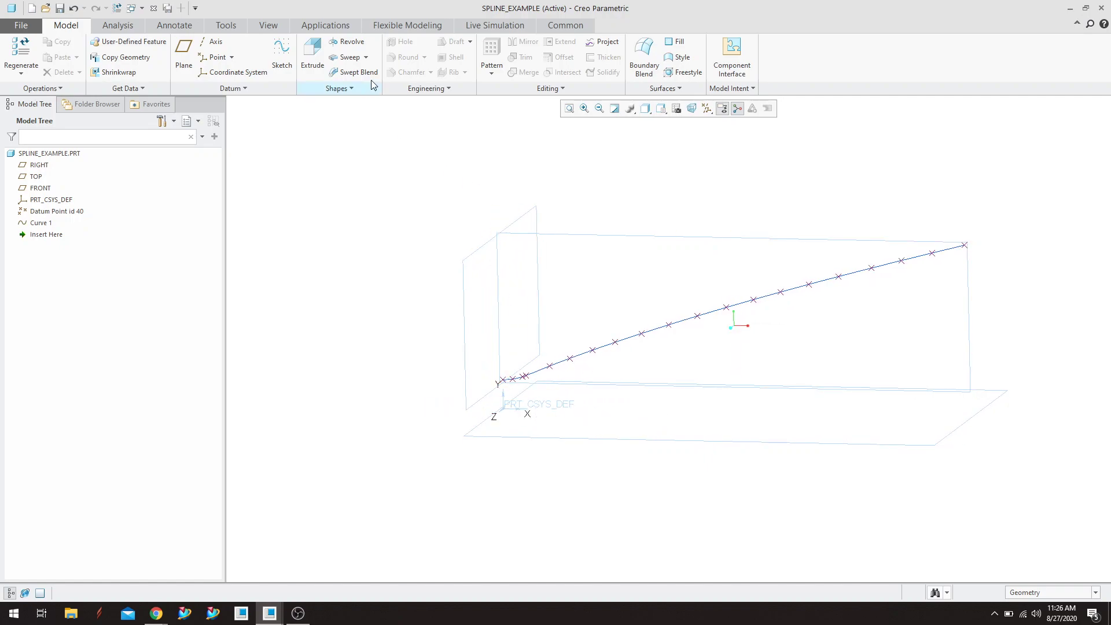
# Step: Start a solid 360° Revolve feature and open its sketch on the FRONT plane
pyautogui.click(350, 44)
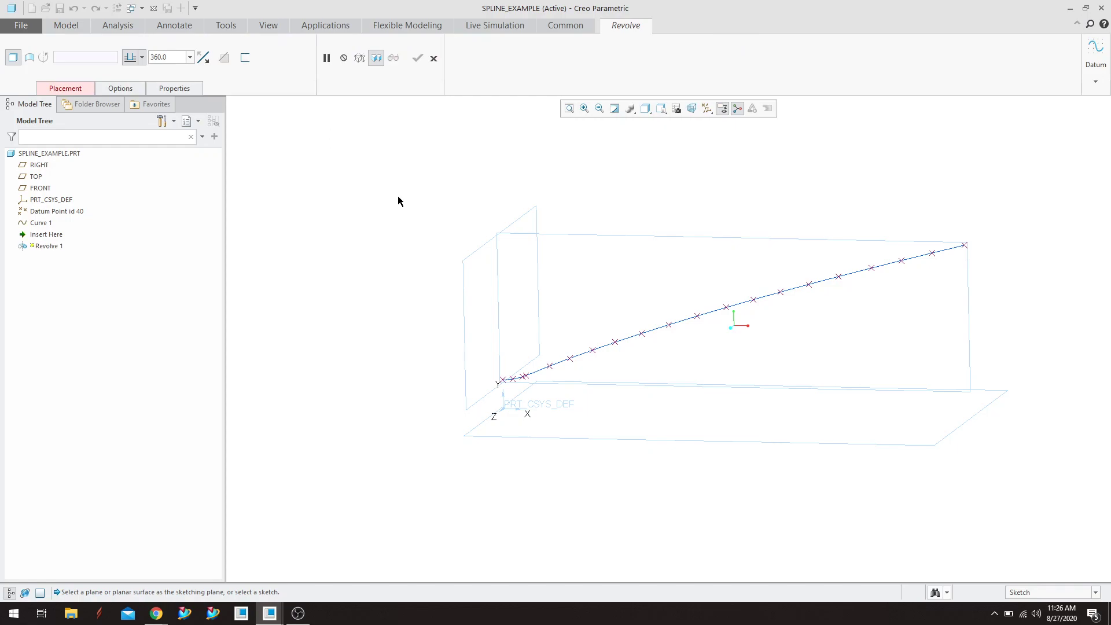
pyautogui.moveTo(368, 219); pyautogui.dragTo(378, 226, button='middle')
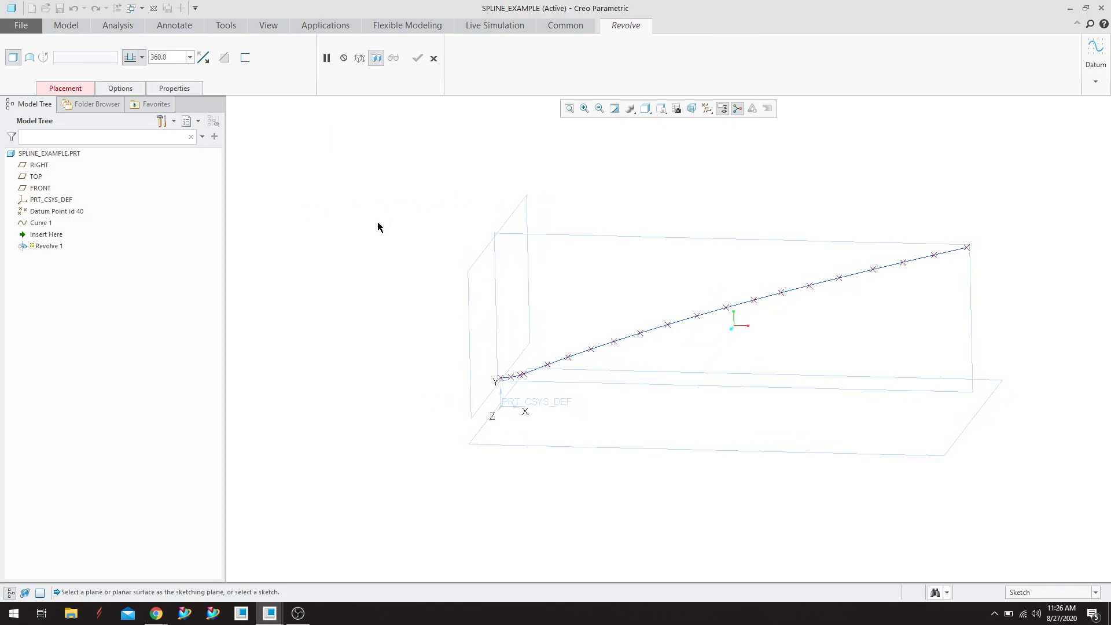
pyautogui.click(596, 237)
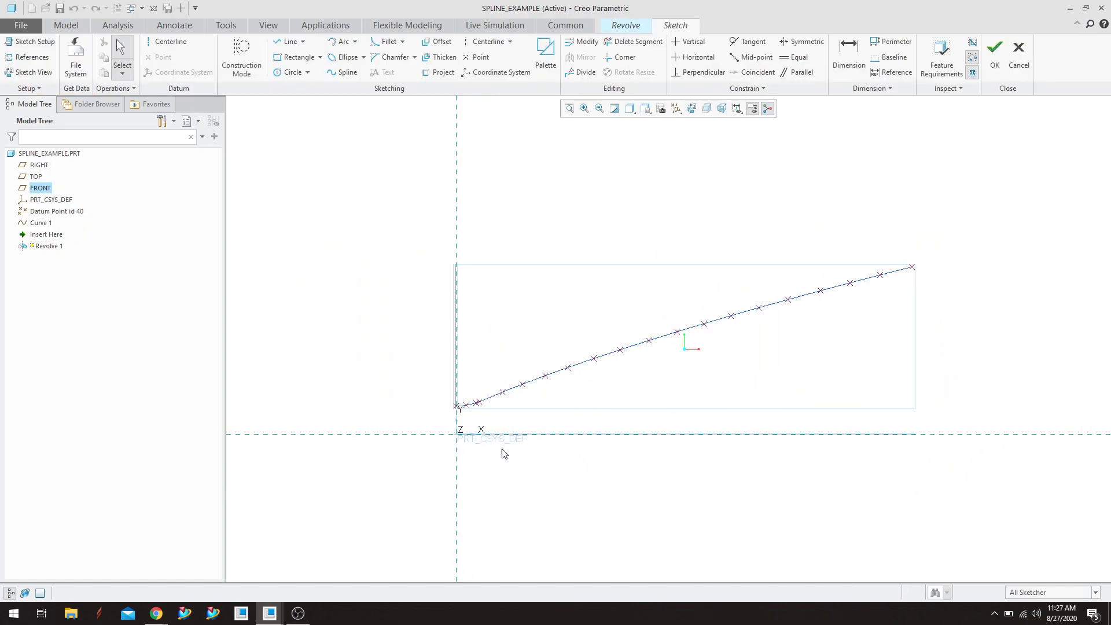
# Step: Project the datum curve into the revolve sketch as a single edge
pyautogui.scroll(-2, 591, 461)
pyautogui.scroll(2, 755, 422)
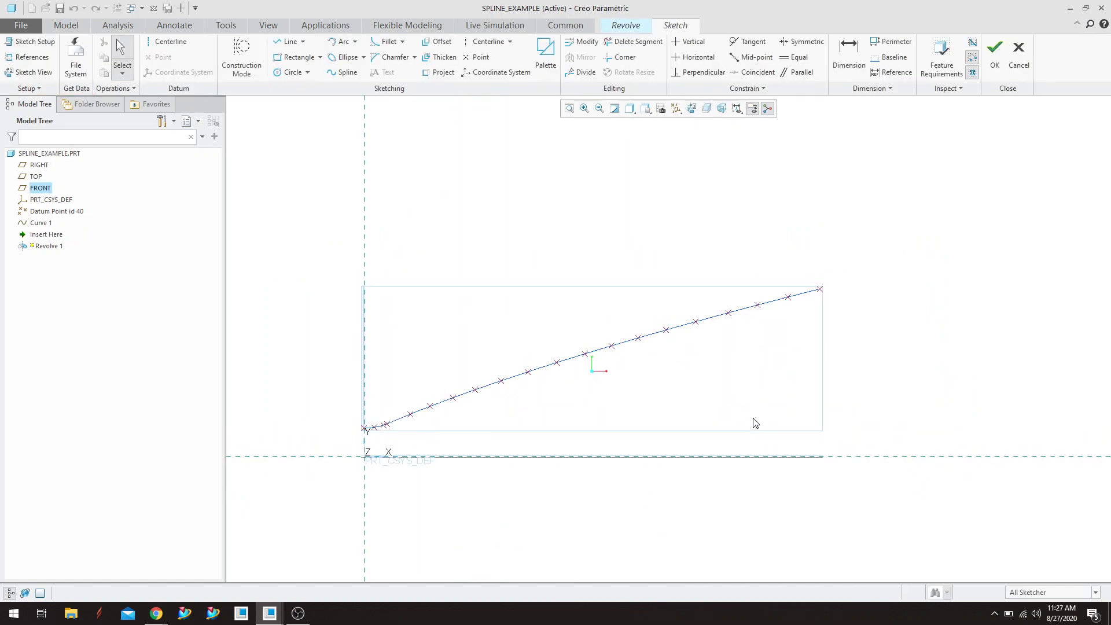
pyautogui.click(439, 74)
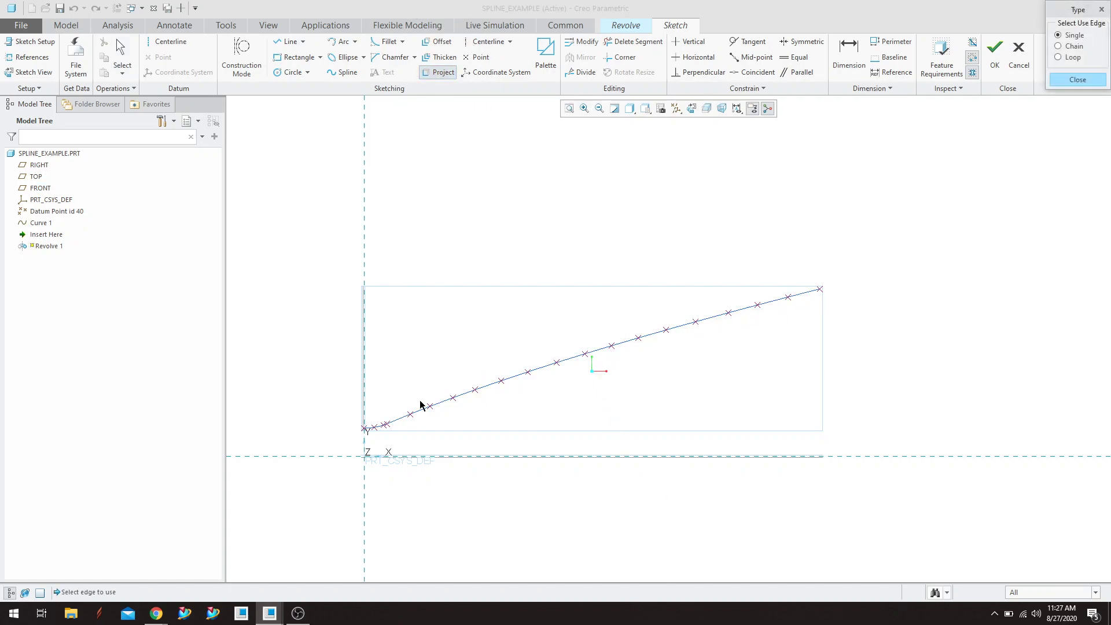
pyautogui.click(738, 310)
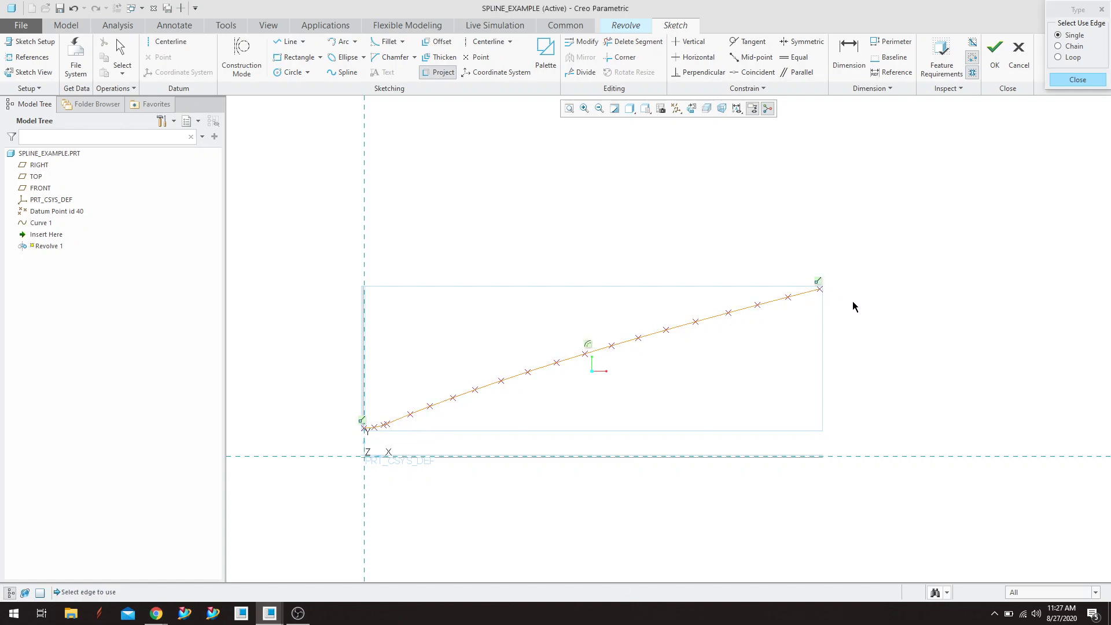
pyautogui.click(1078, 80)
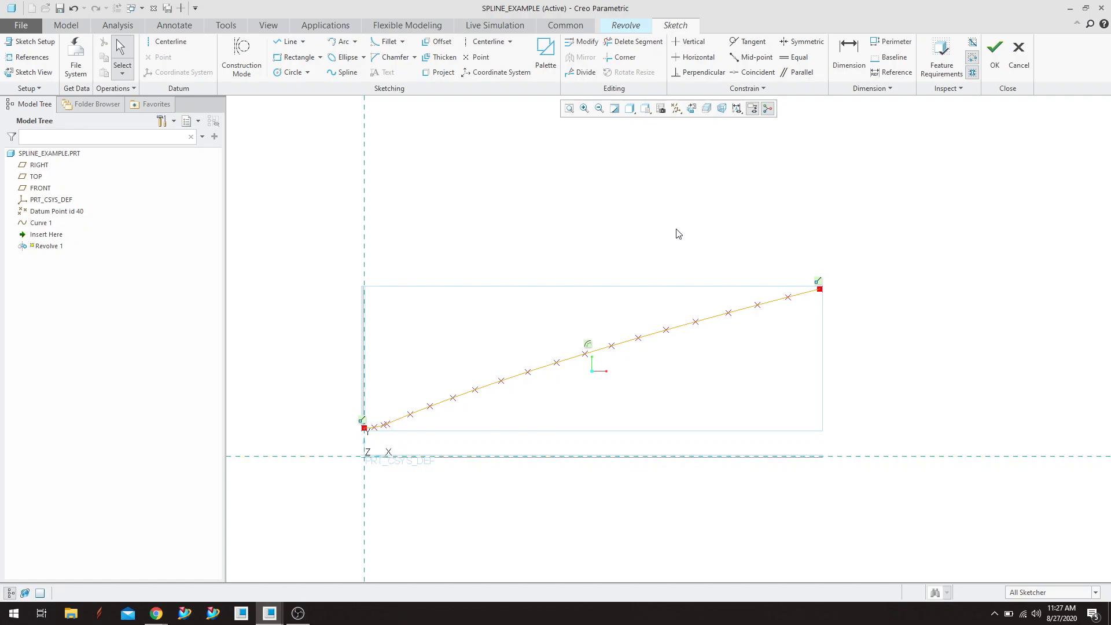
# Step: Add a horizontal centerline through the origin along the horizontal reference as the axis of revolution
pyautogui.click(480, 47)
pyautogui.click(365, 456)
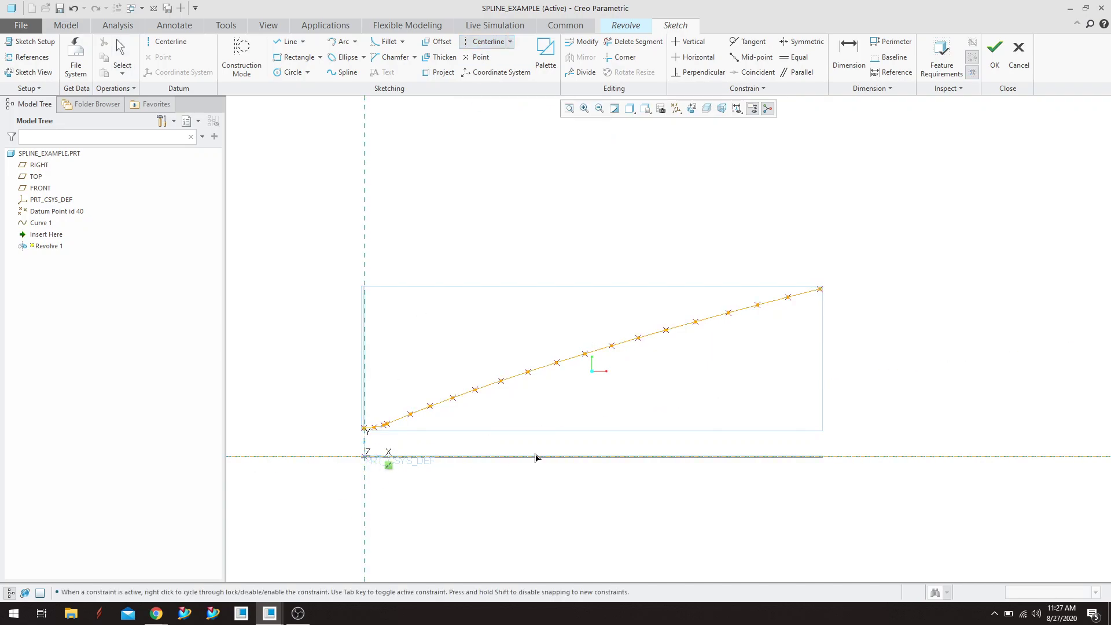
pyautogui.click(622, 456)
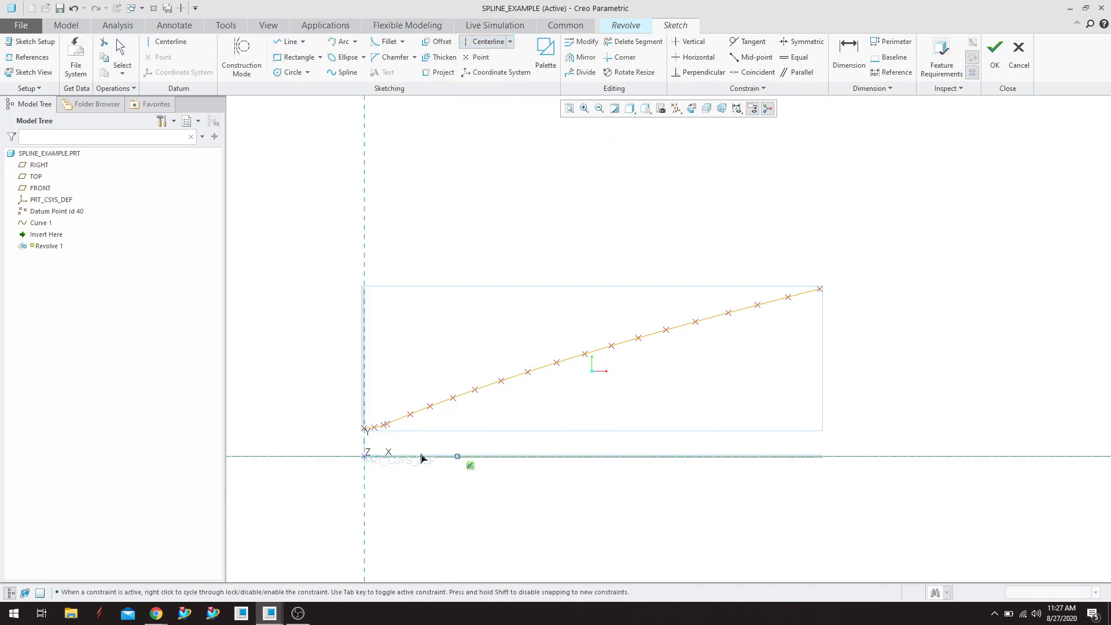
pyautogui.scroll(2, 722, 364)
pyautogui.scroll(-1, 834, 328)
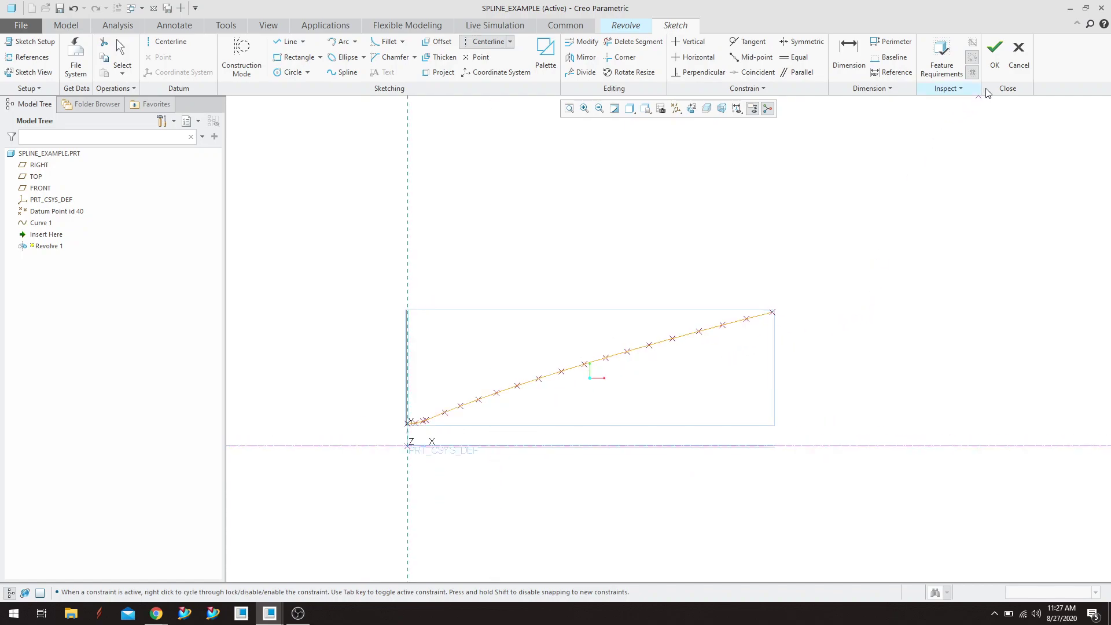
# Step: Finish the sketch, accept changing the feature type to surface, and complete the 360° revolve
pyautogui.click(997, 58)
pyautogui.moveTo(589, 267); pyautogui.dragTo(597, 197)
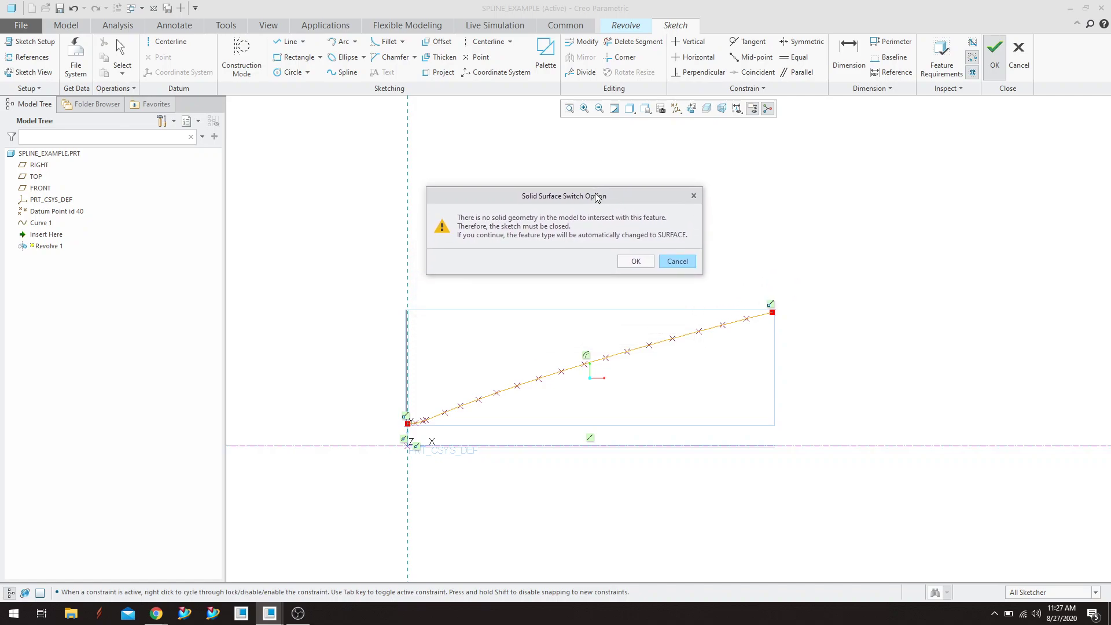
pyautogui.click(637, 263)
pyautogui.moveTo(769, 251); pyautogui.dragTo(448, 470, button='middle')
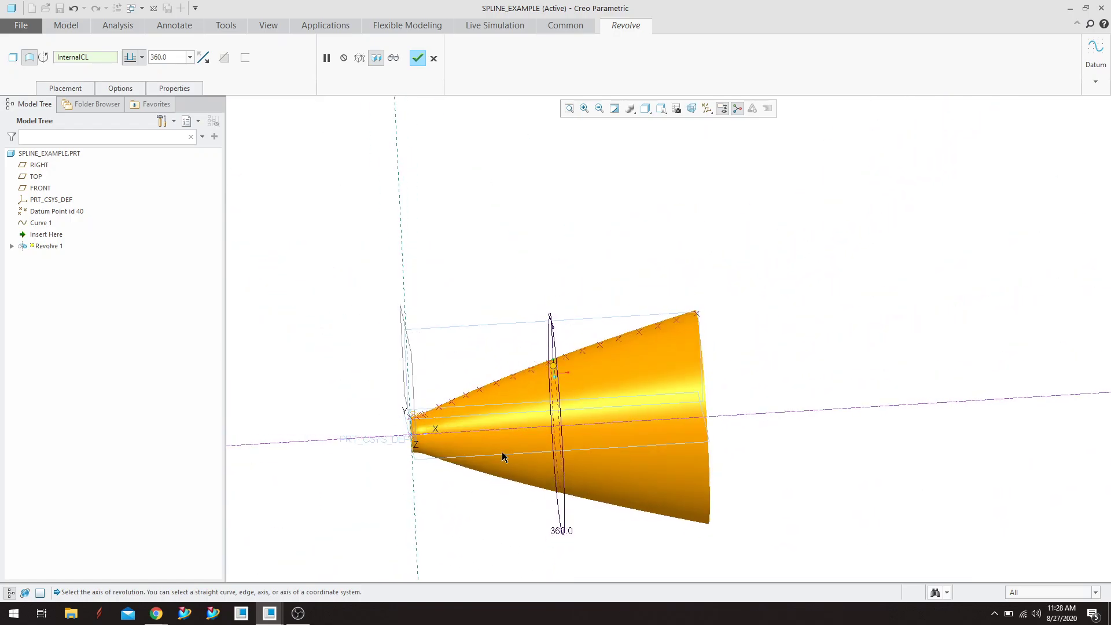
pyautogui.click(419, 60)
pyautogui.moveTo(870, 313)
pyautogui.mouseDown(button='middle')
pyautogui.moveTo(863, 350)
pyautogui.moveTo(816, 365)
pyautogui.moveTo(847, 355)
pyautogui.moveTo(860, 350)
pyautogui.moveTo(687, 367)
pyautogui.moveTo(800, 349)
pyautogui.mouseUp(button='middle')
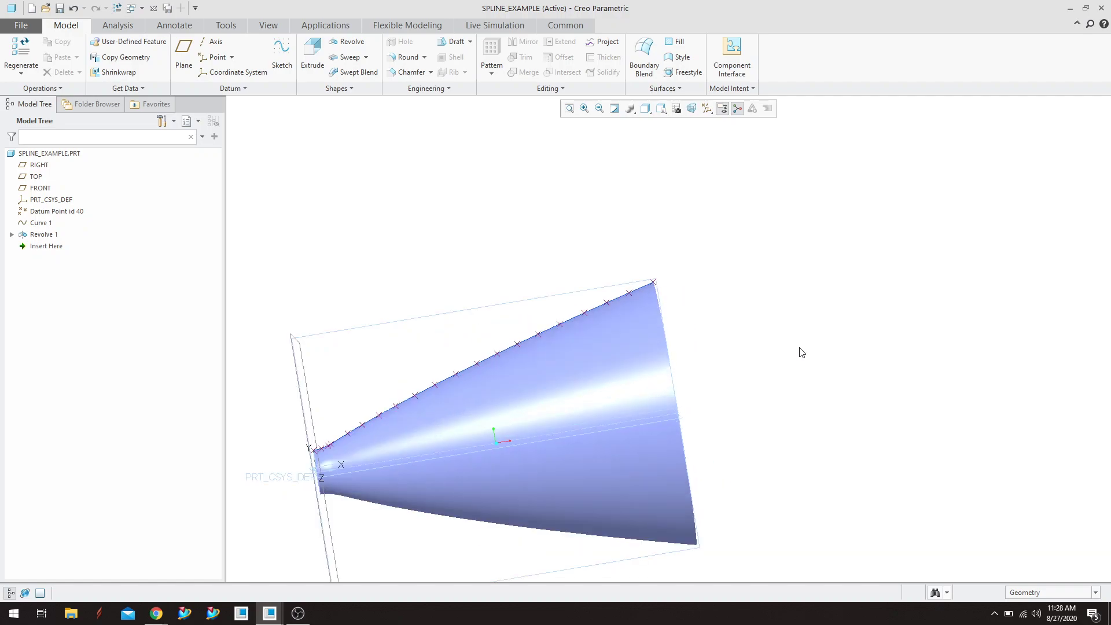
pyautogui.moveTo(780, 351); pyautogui.dragTo(744, 380, button='middle')
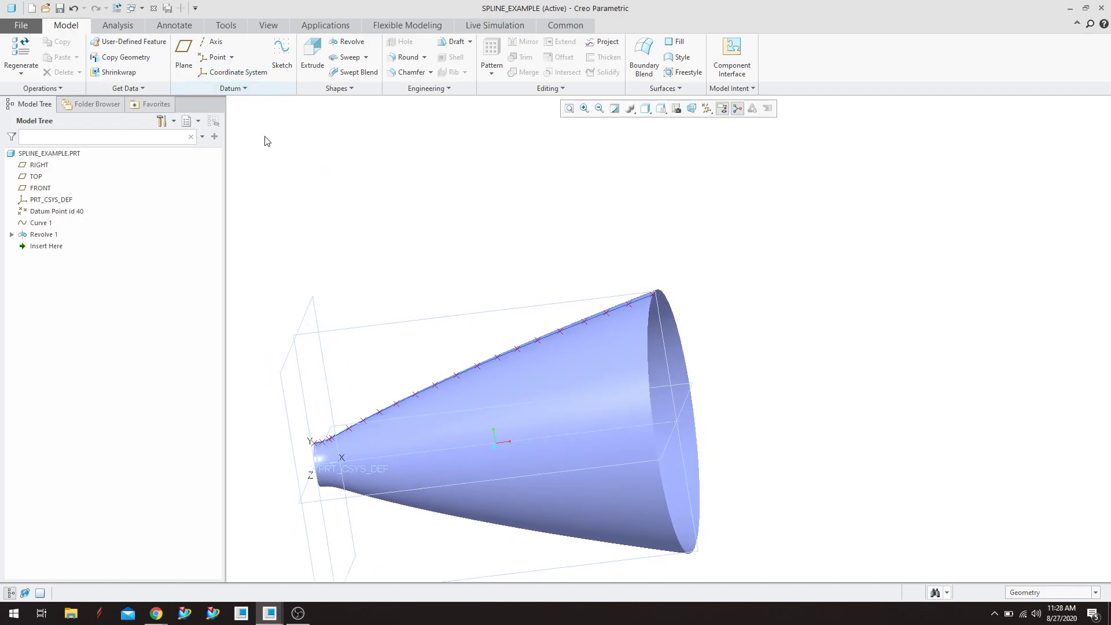
pyautogui.moveTo(521, 415)
pyautogui.mouseDown(button='middle')
pyautogui.moveTo(389, 447)
pyautogui.moveTo(432, 441)
pyautogui.moveTo(423, 441)
pyautogui.mouseUp(button='middle')
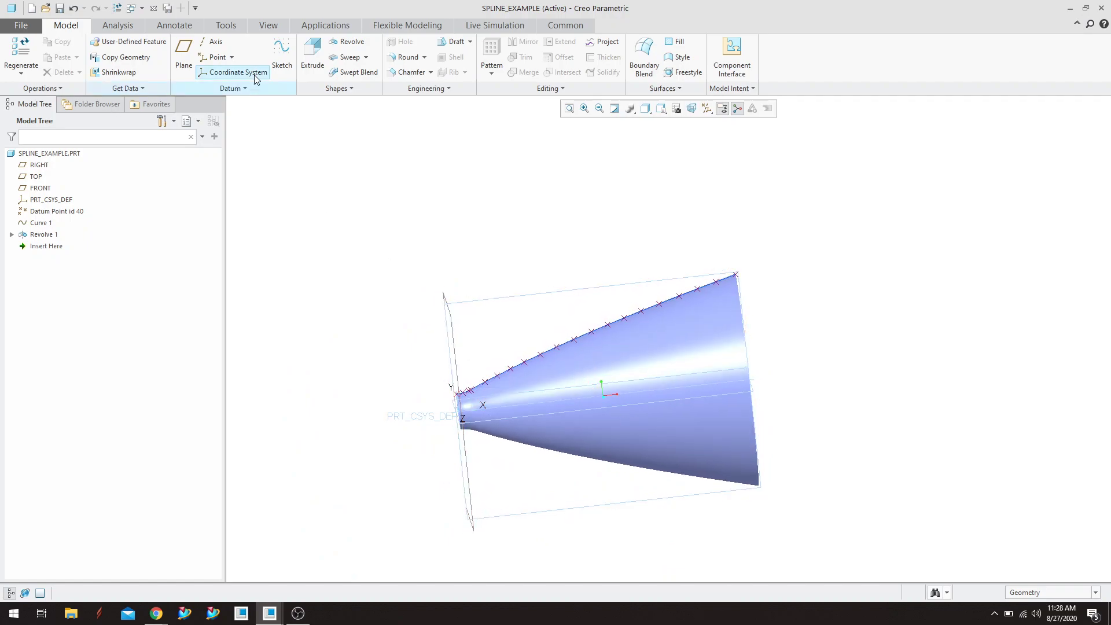
# Step: Create a new solid part named 3534 with the default template and maximize its window
pyautogui.click(21, 24)
pyautogui.click(29, 54)
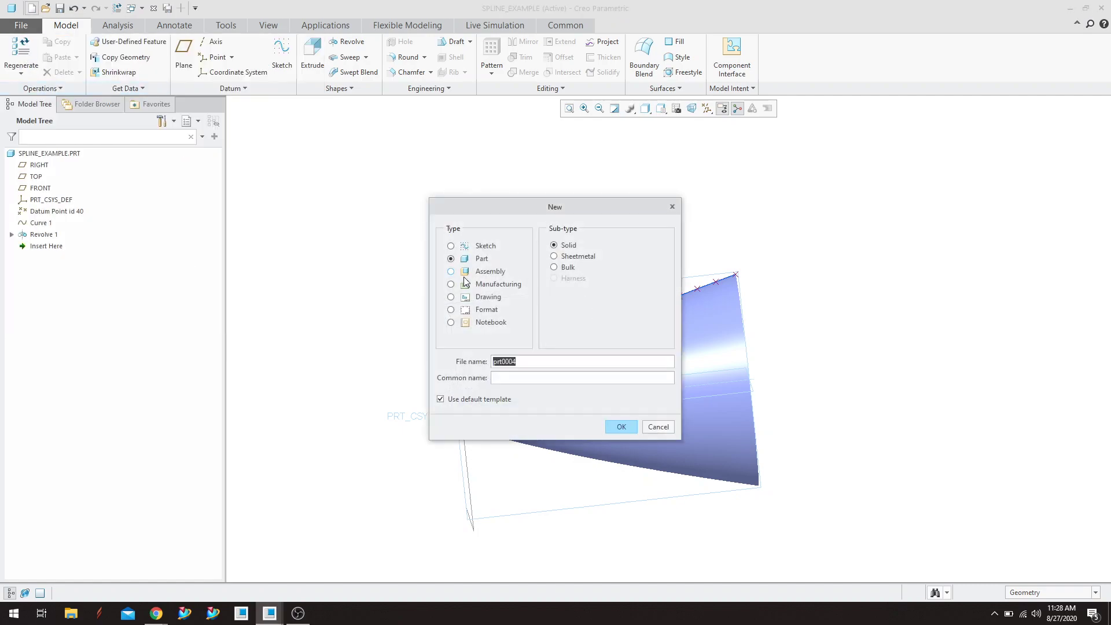
pyautogui.write('3534')
pyautogui.click(619, 427)
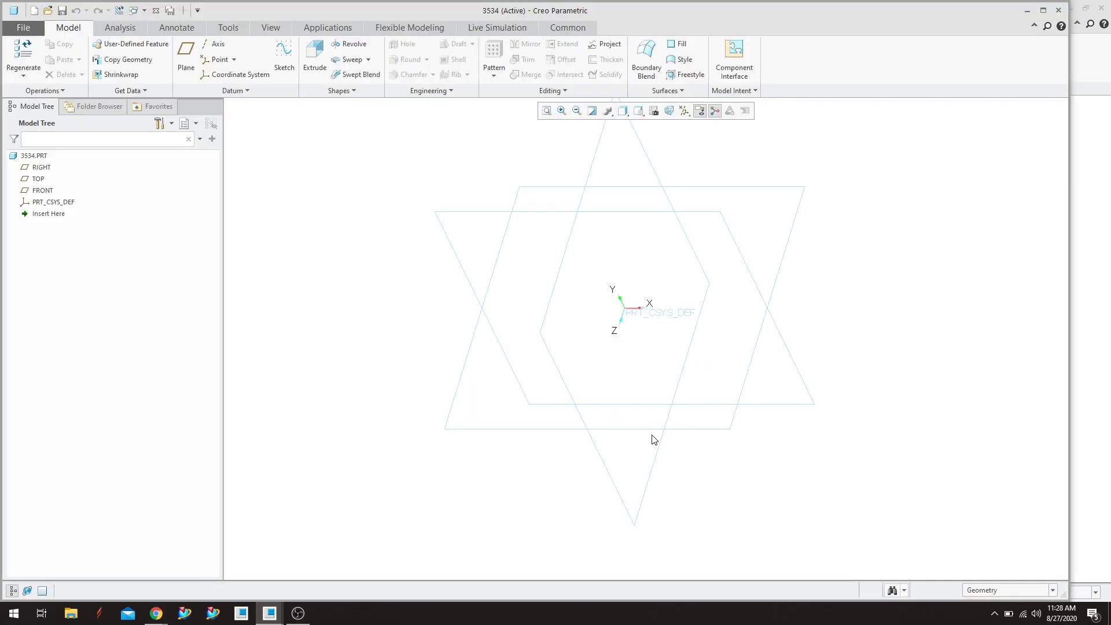
pyautogui.click(1044, 11)
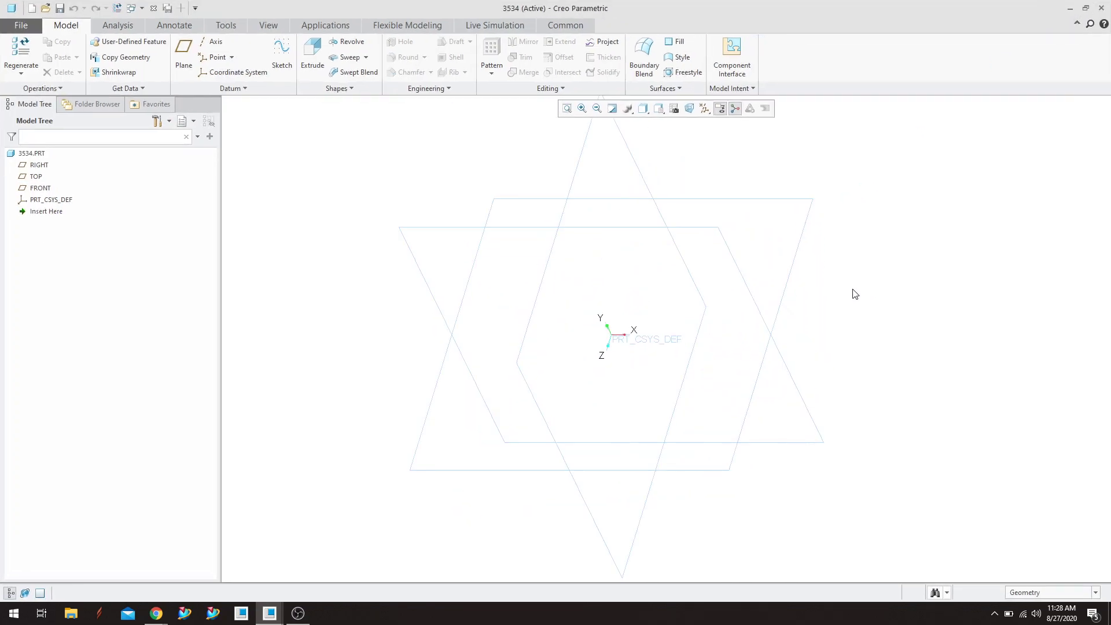
# Step: Start a sketch on the FRONT plane, oriented parallel to the screen
pyautogui.click(282, 60)
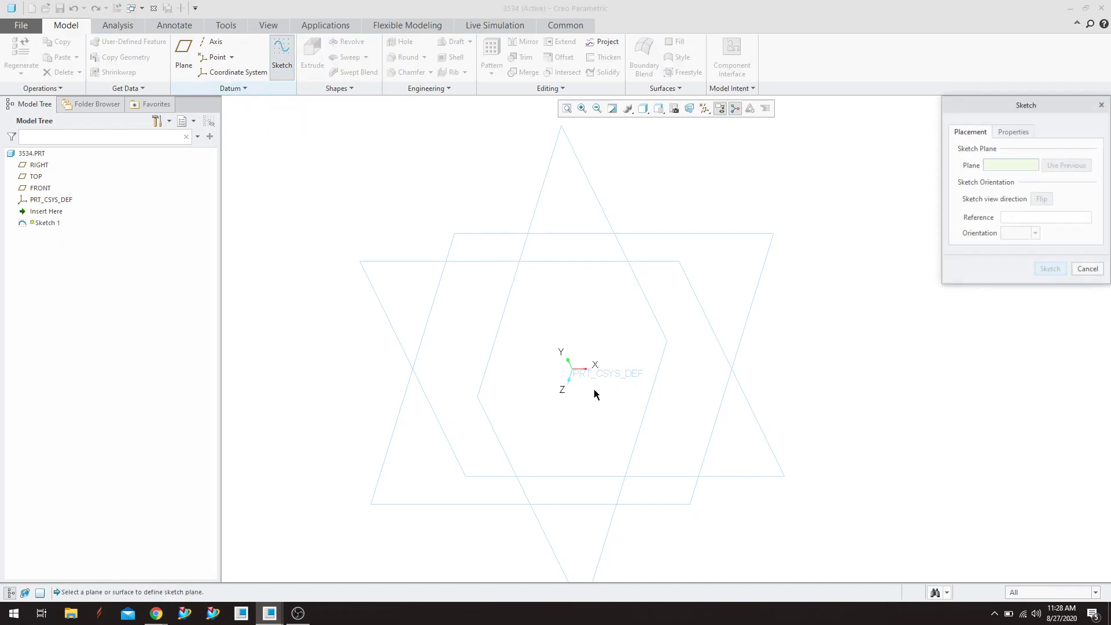
pyautogui.click(672, 264)
pyautogui.click(1051, 268)
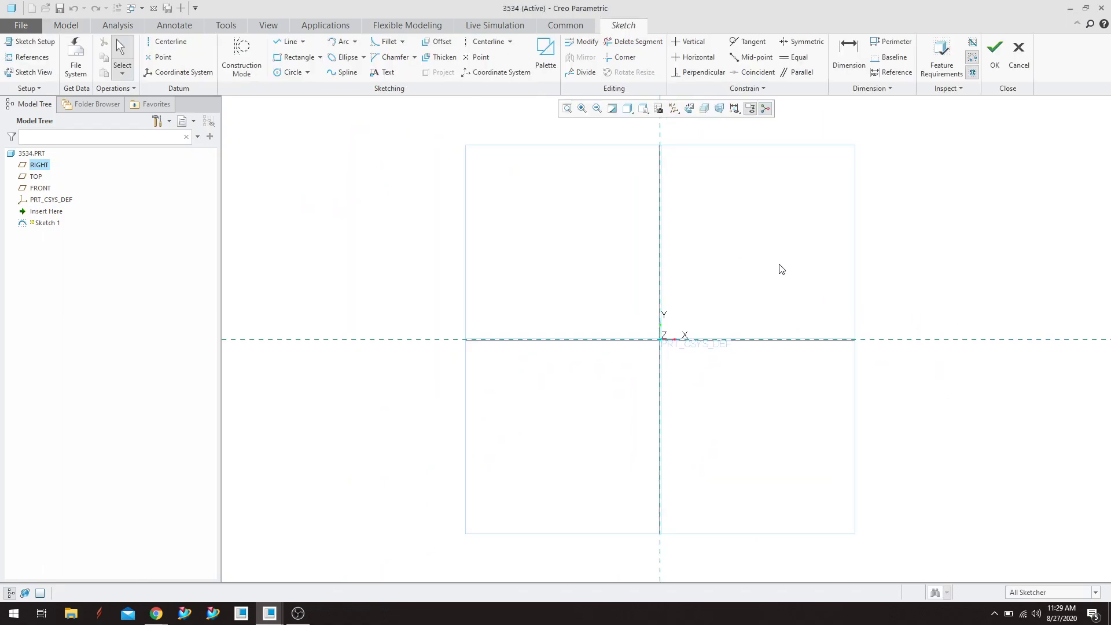
pyautogui.click(32, 73)
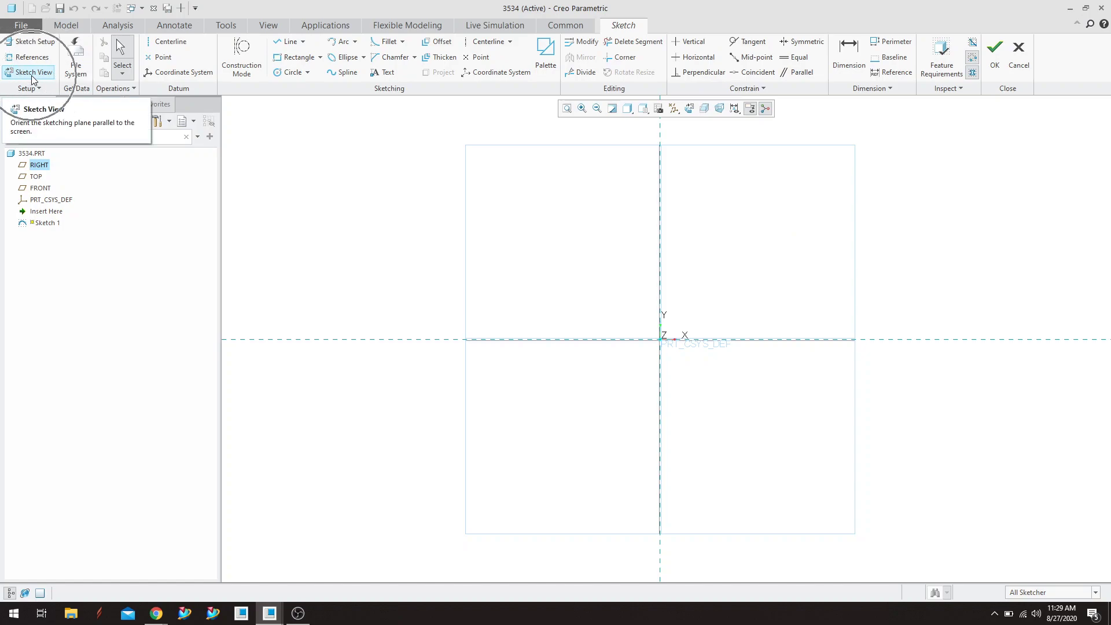
pyautogui.press('ctrl')
pyautogui.press('ctrl')
pyautogui.press('ctrl')
pyautogui.press('ctrl')
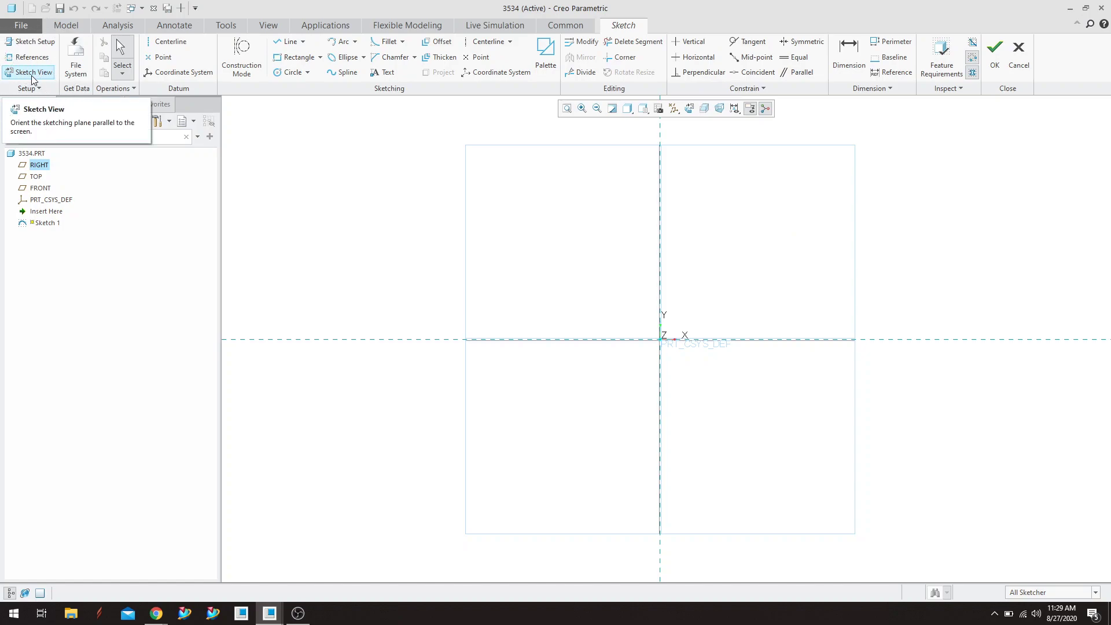
pyautogui.scroll(3, 780, 399)
pyautogui.scroll(-3, 869, 372)
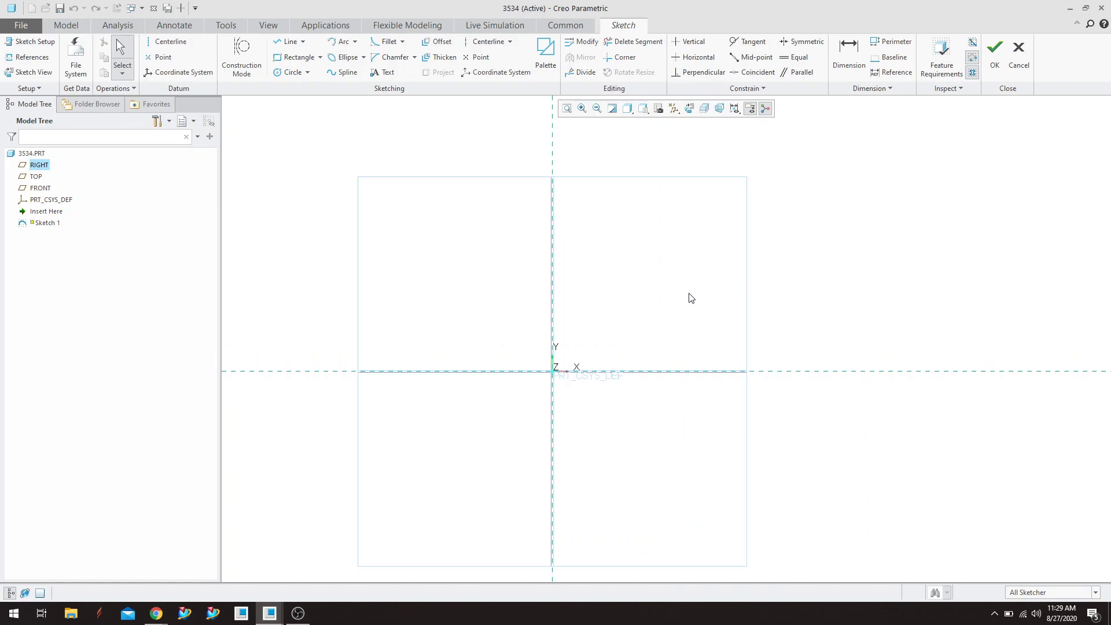
pyautogui.scroll(1, 692, 298)
pyautogui.scroll(1, 792, 268)
pyautogui.scroll(-2, 791, 268)
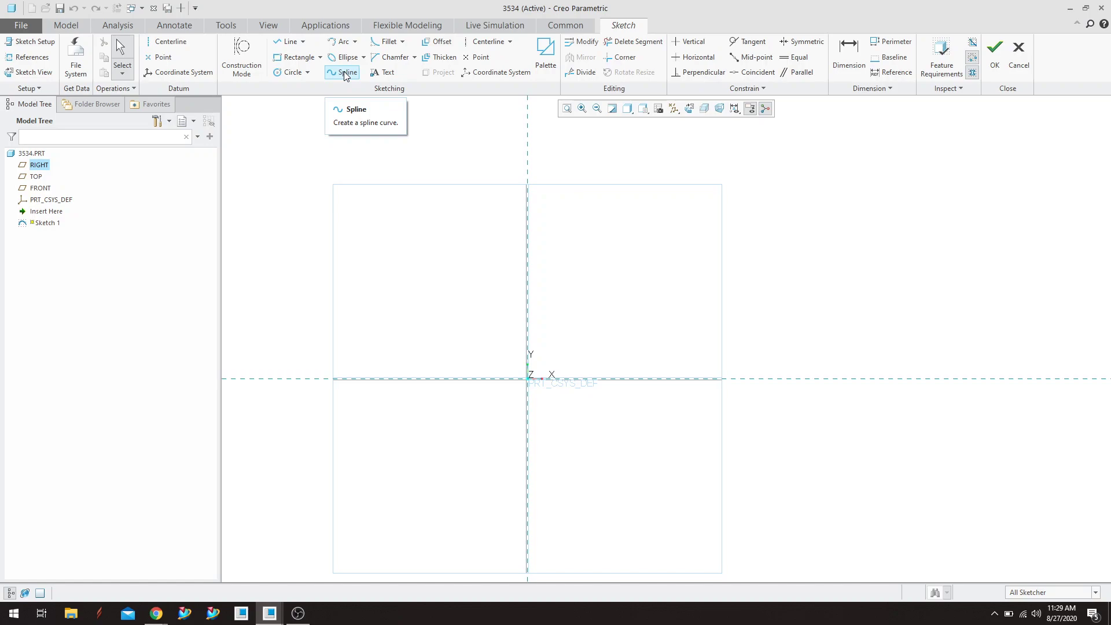
pyautogui.click(346, 73)
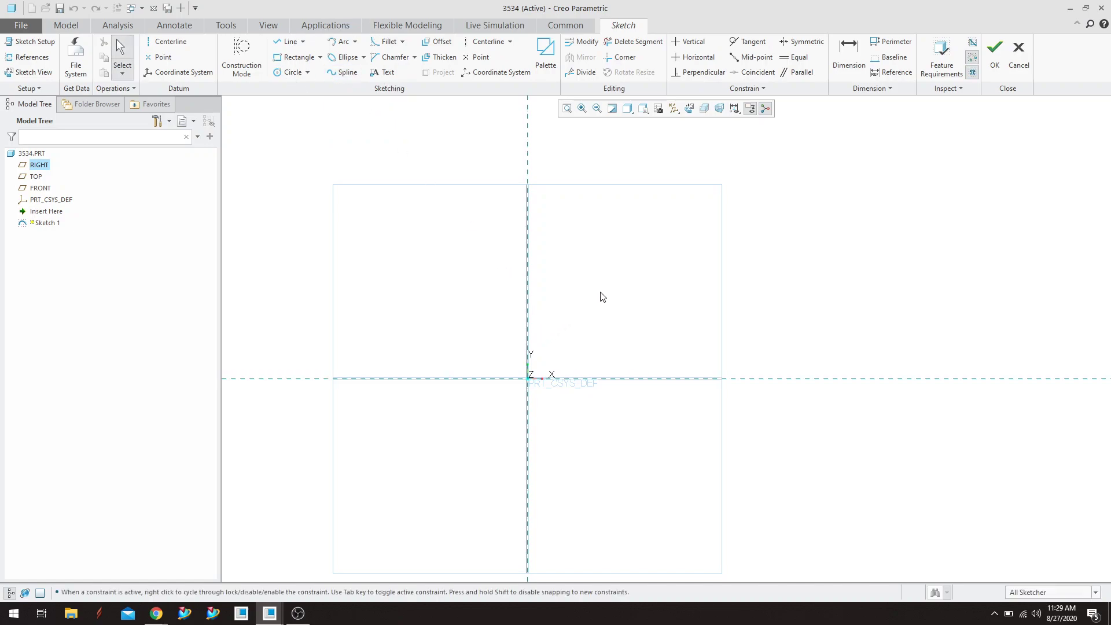
pyautogui.click(342, 73)
pyautogui.click(558, 343)
pyautogui.press('Escape')
# Step: Sketch a two-point spline in the upper-right quadrant, from about (37.6, 114.6) to about (107.9, 76.8) relative to the origin
pyautogui.click(343, 72)
pyautogui.click(556, 291)
pyautogui.click(611, 320)
pyautogui.middleClick(573, 366)
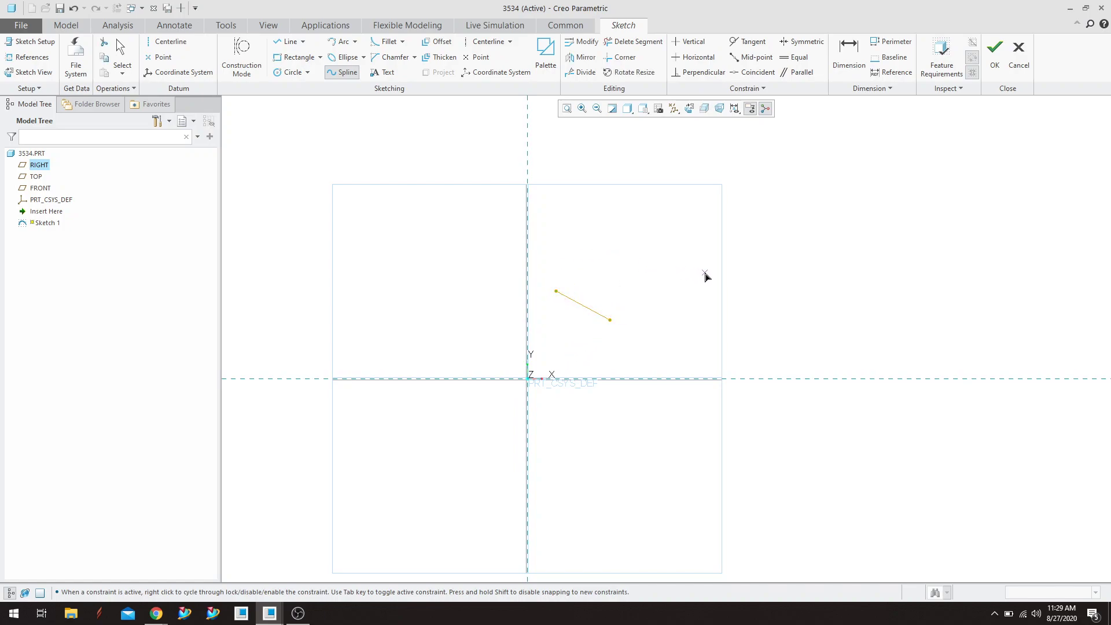
pyautogui.scroll(-2, 579, 307)
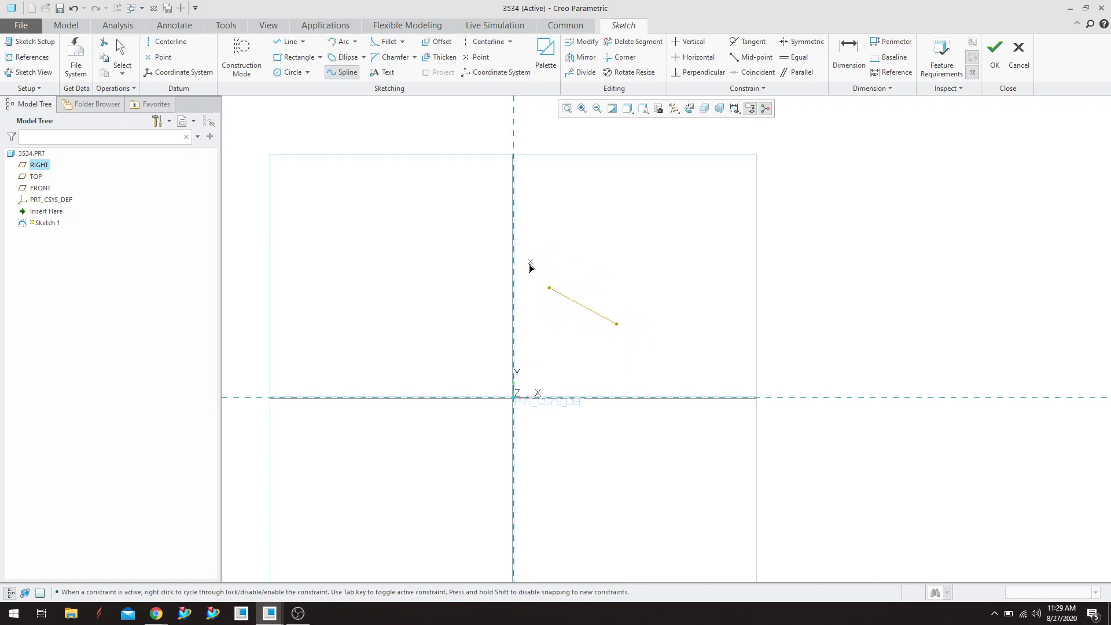
pyautogui.middleClick(619, 343)
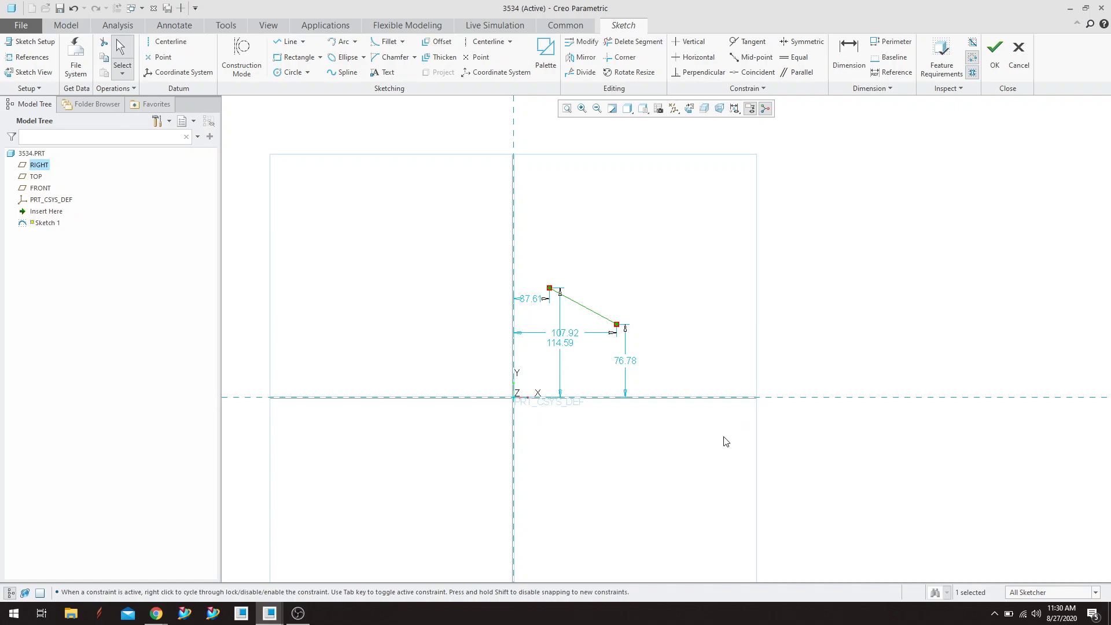
# Step: Open the two-point spline for editing
pyautogui.scroll(-2, 692, 367)
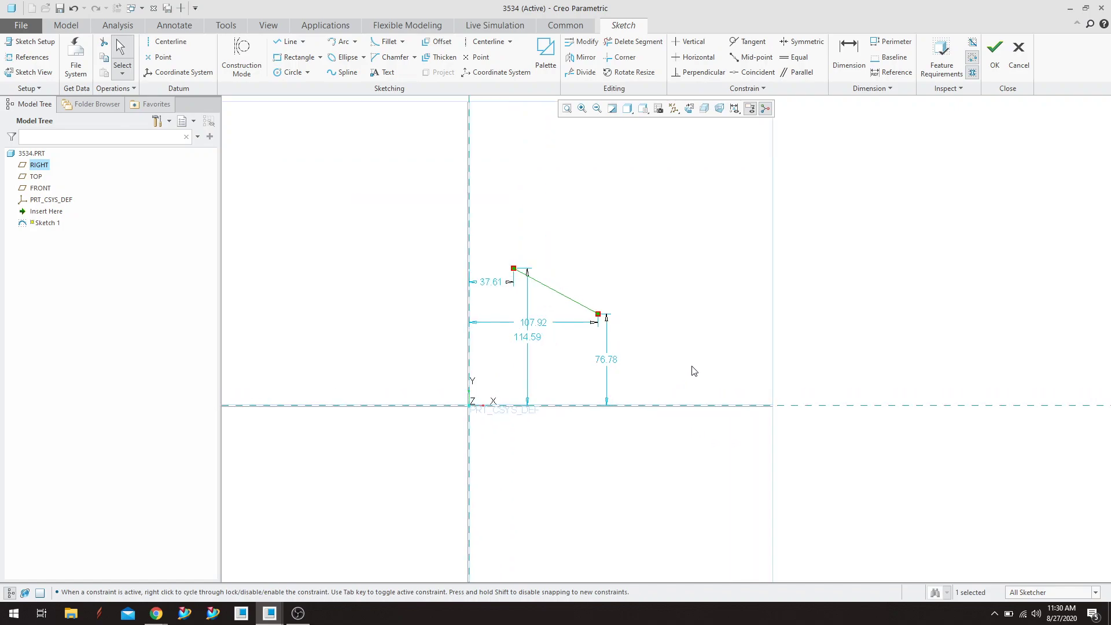
pyautogui.scroll(-2, 563, 255)
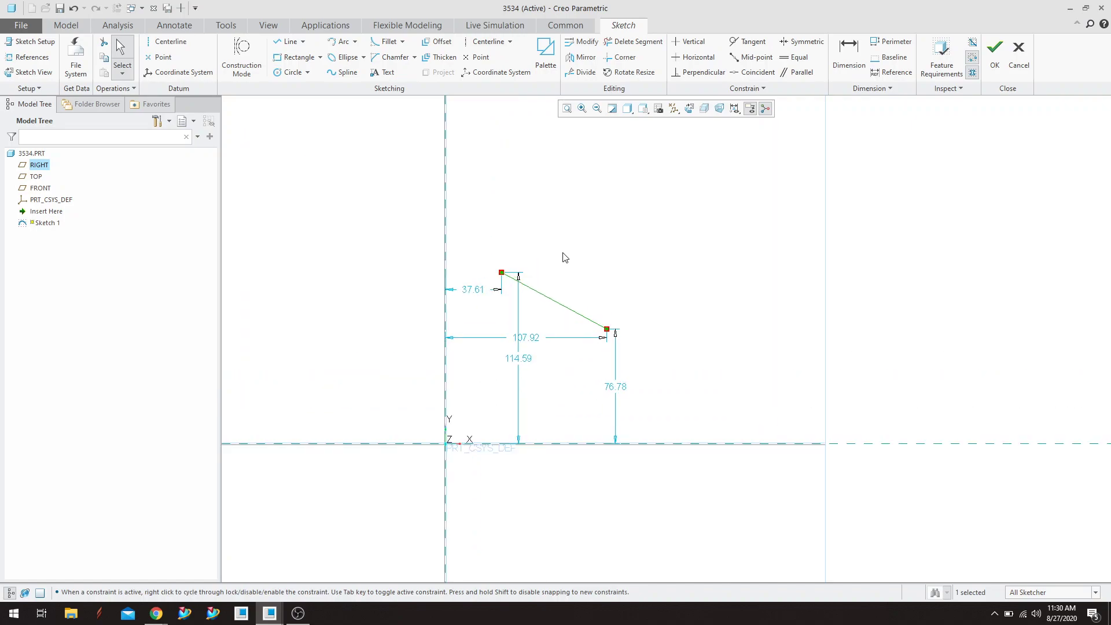
pyautogui.scroll(-2, 565, 257)
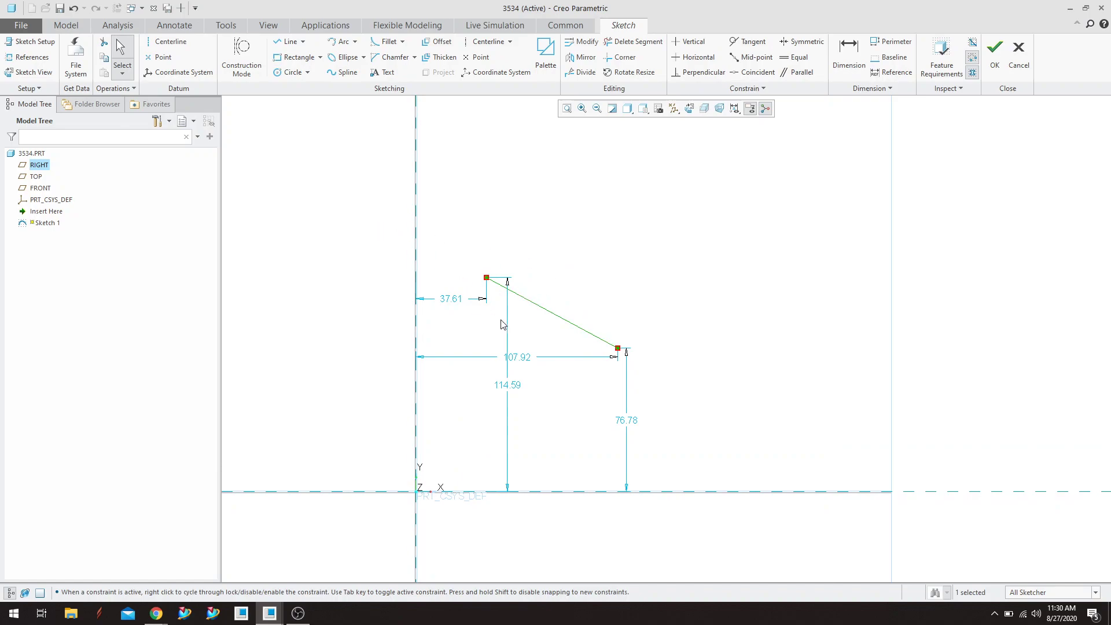
pyautogui.doubleClick(564, 324)
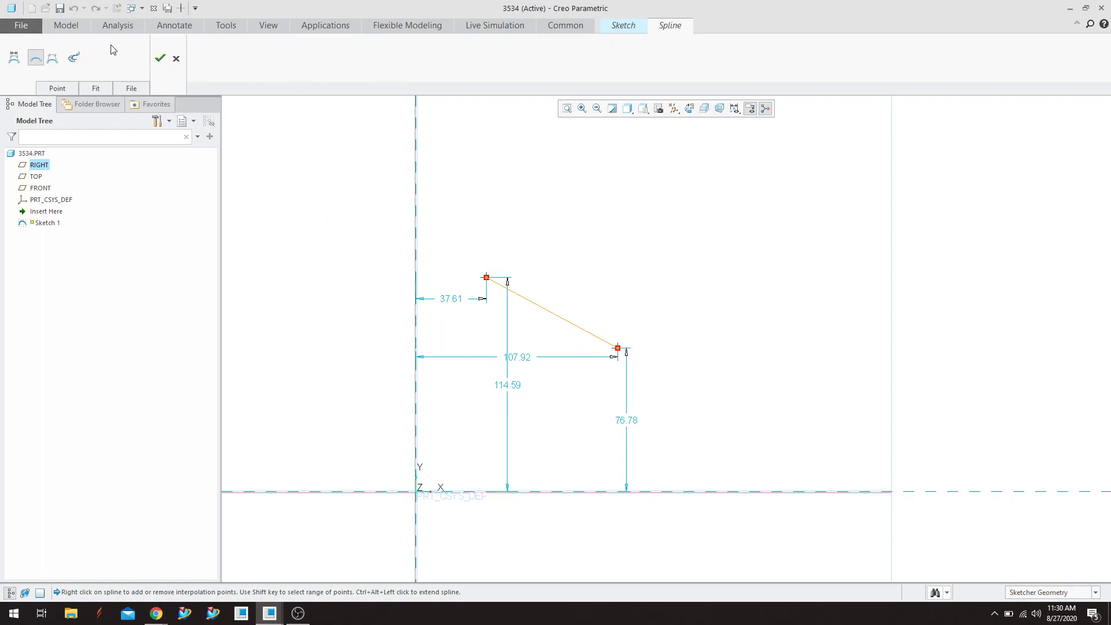
pyautogui.scroll(2, 551, 233)
pyautogui.scroll(-2, 551, 232)
pyautogui.scroll(1, 551, 233)
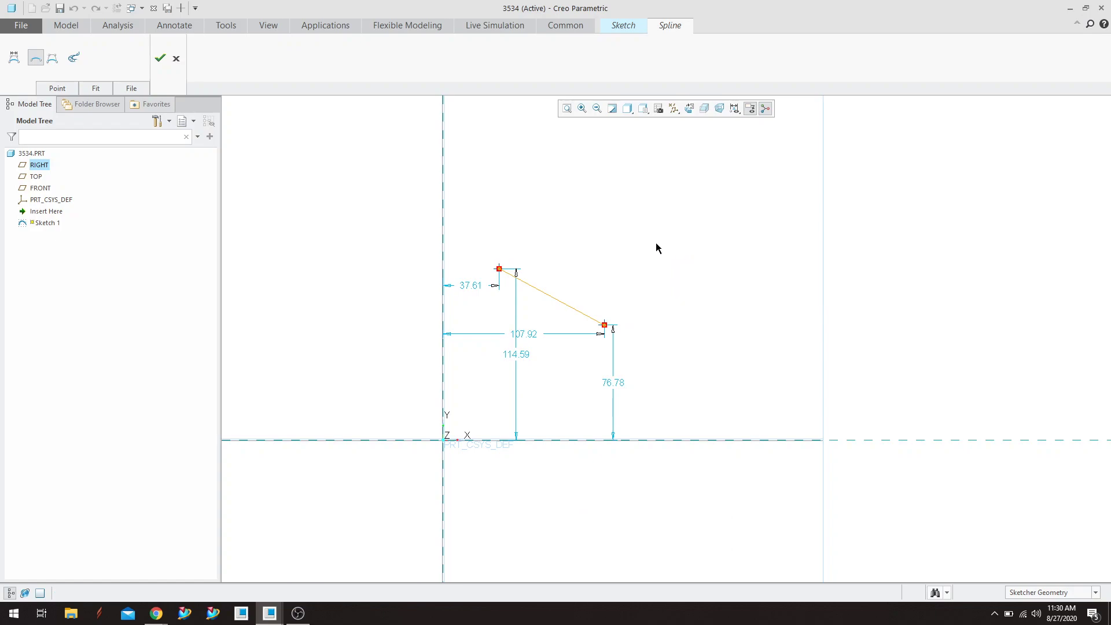
# Step: Place a construction coordinate system at the sketch origin, where the two references intersect
pyautogui.click(624, 29)
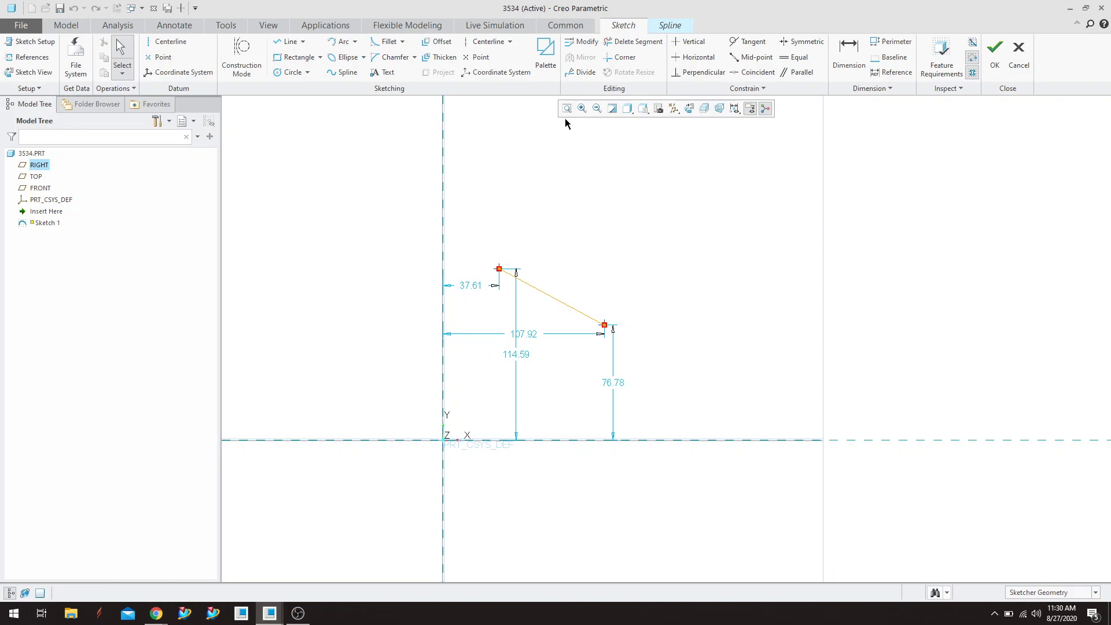
pyautogui.click(497, 73)
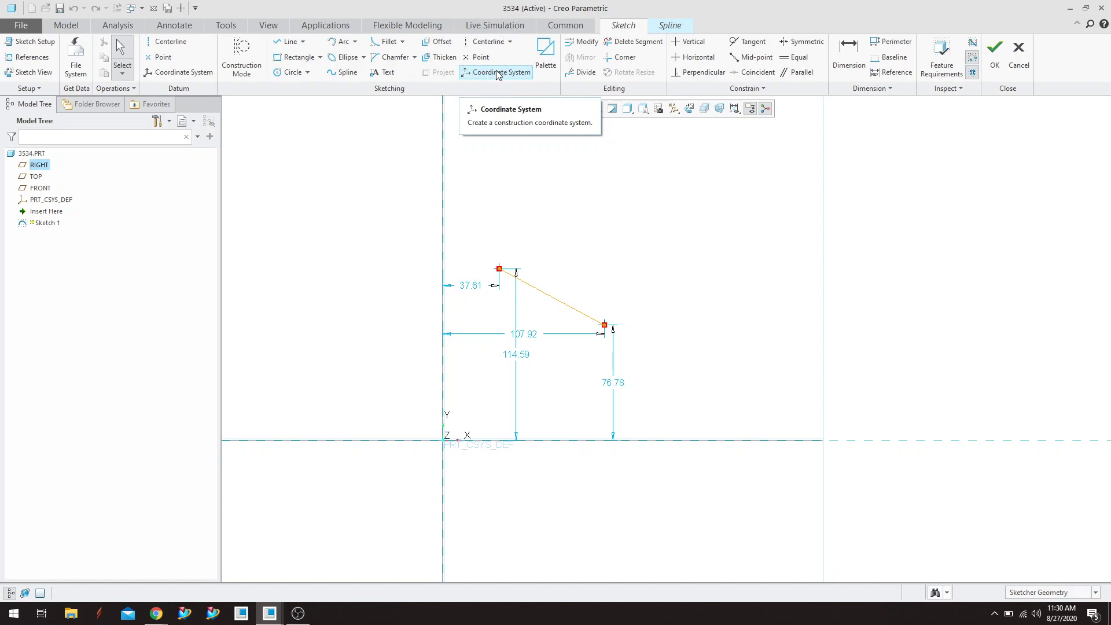
pyautogui.click(161, 75)
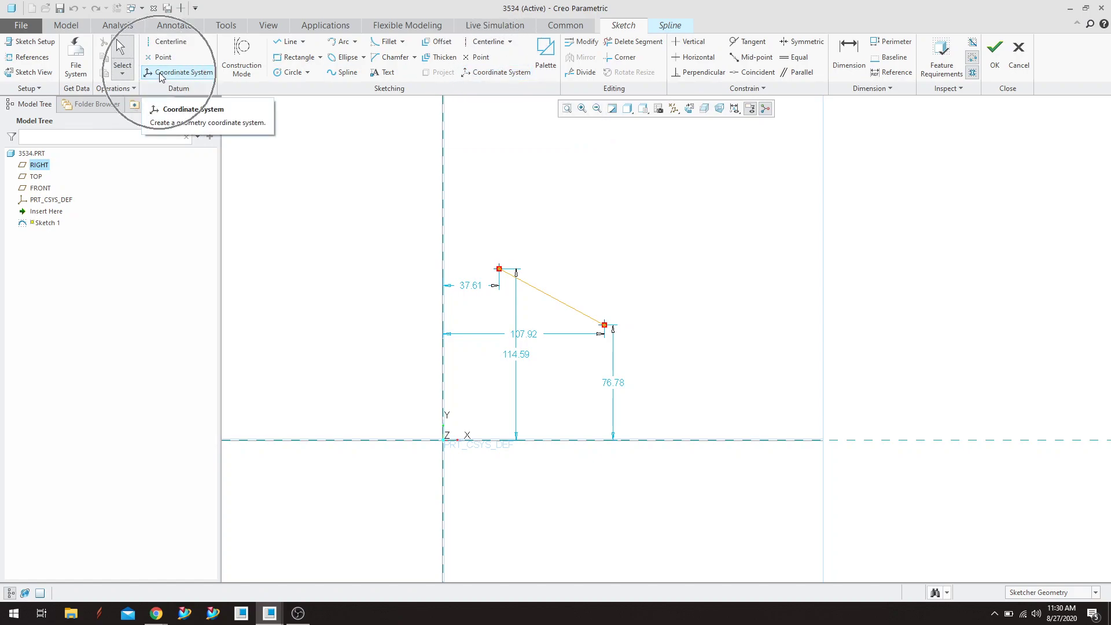
pyautogui.click(503, 75)
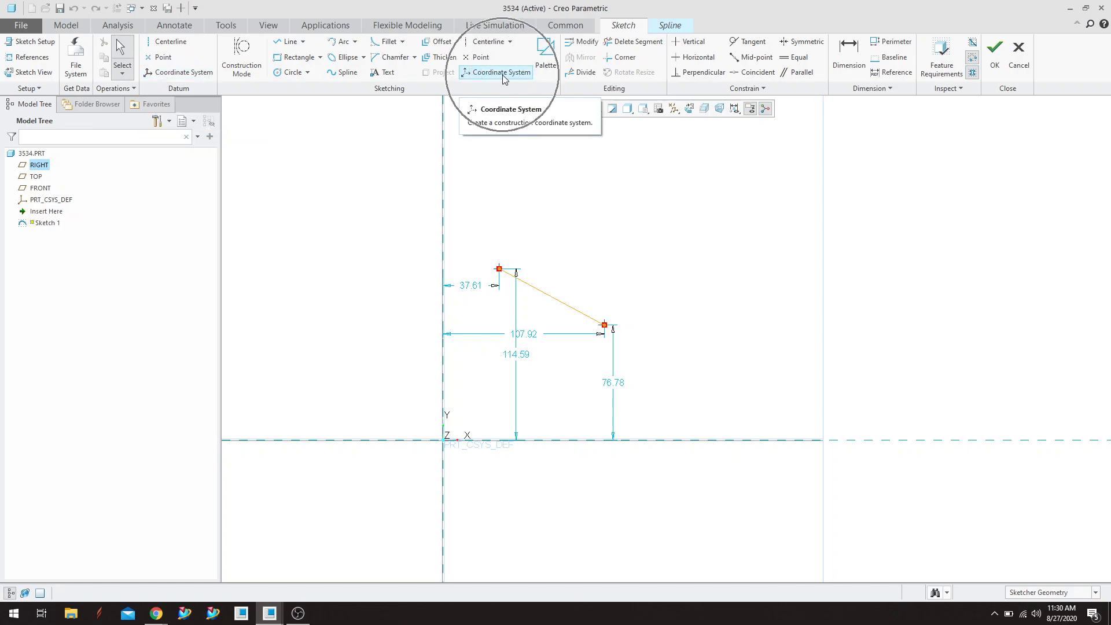
pyautogui.click(503, 74)
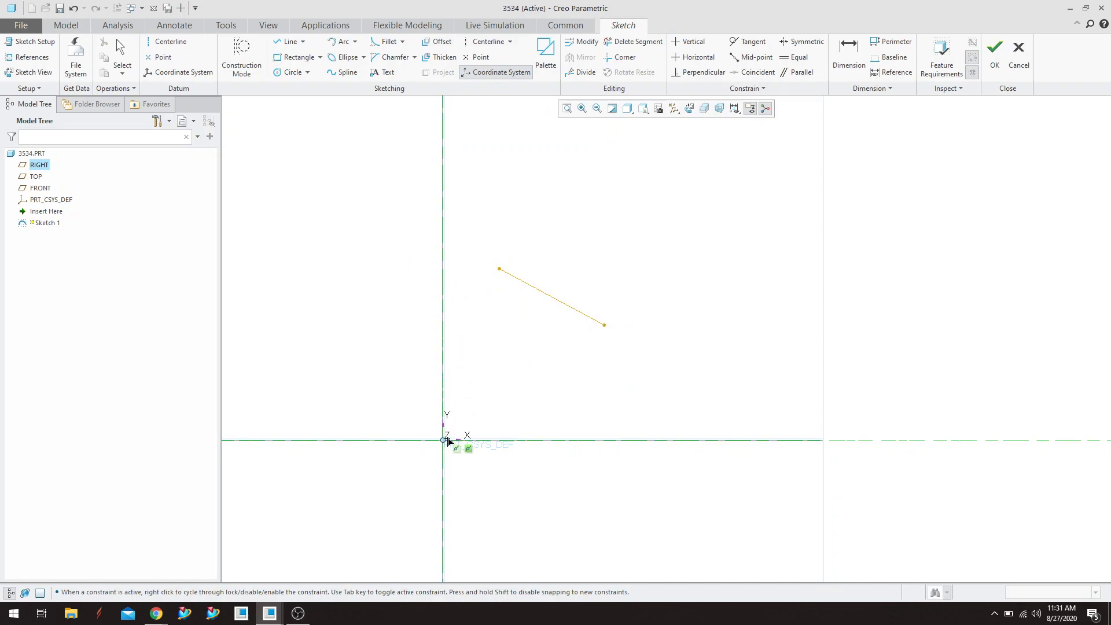
pyautogui.click(443, 443)
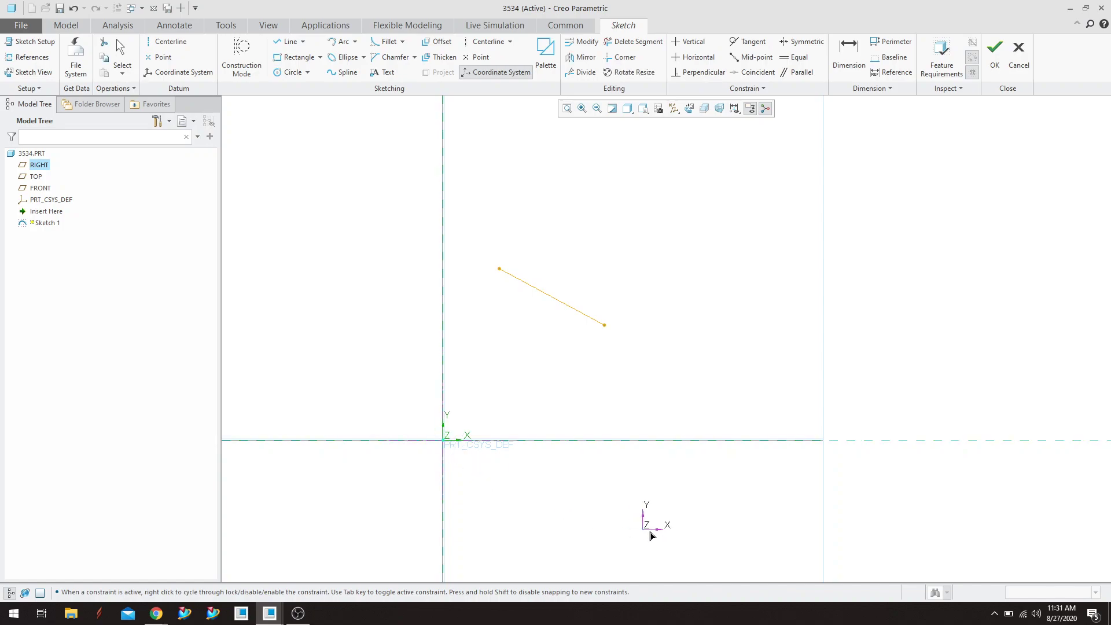
pyautogui.middleClick(622, 385)
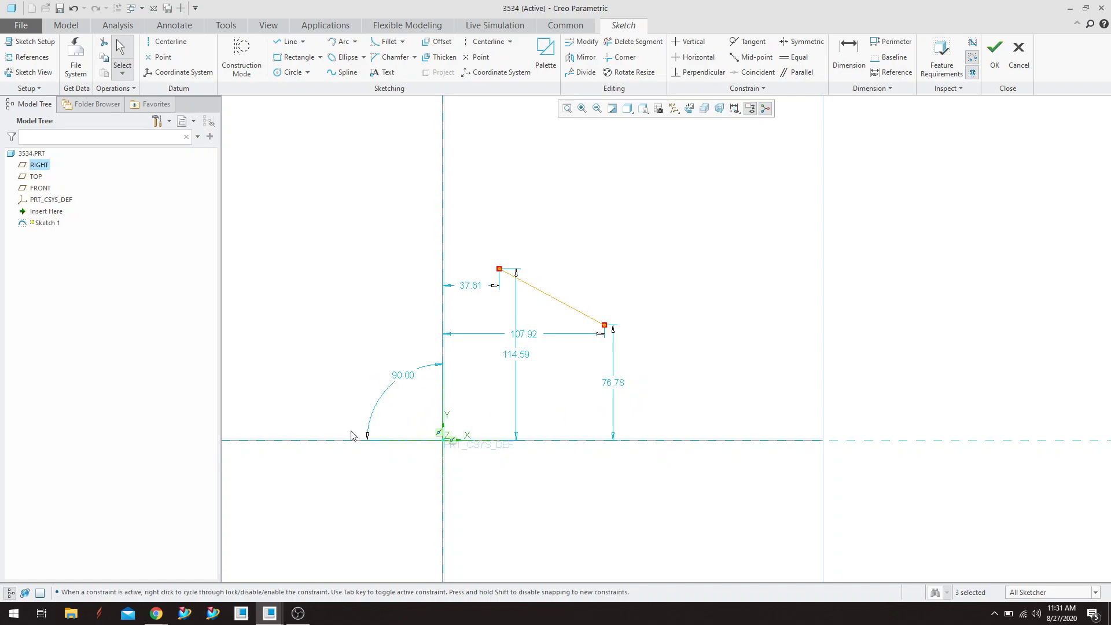
pyautogui.scroll(2, 441, 421)
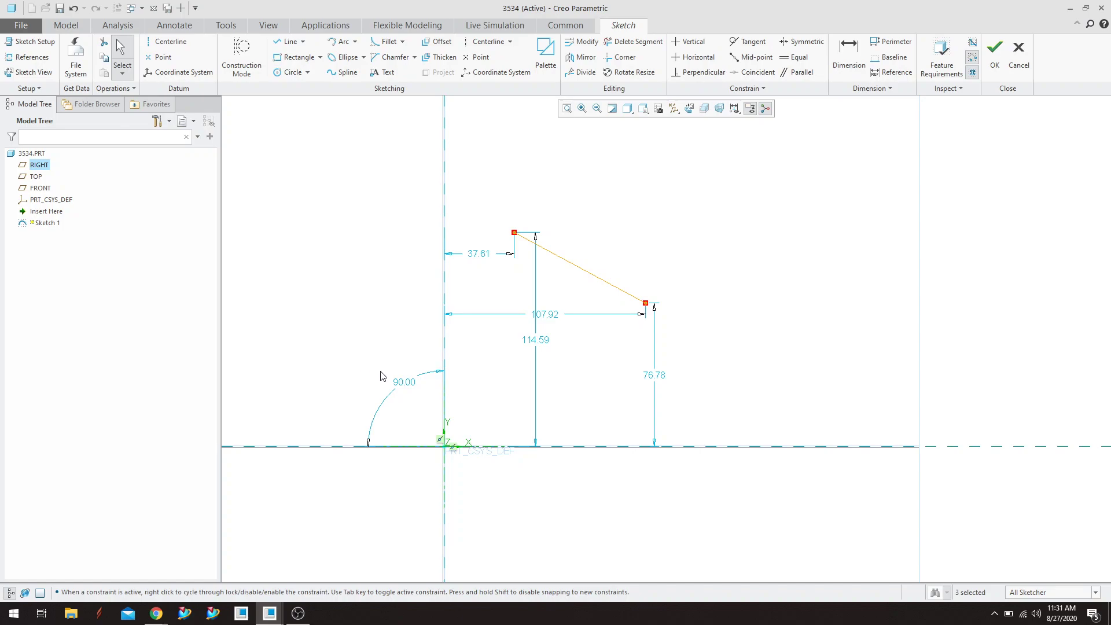
pyautogui.scroll(2, 351, 355)
pyautogui.scroll(-2, 351, 355)
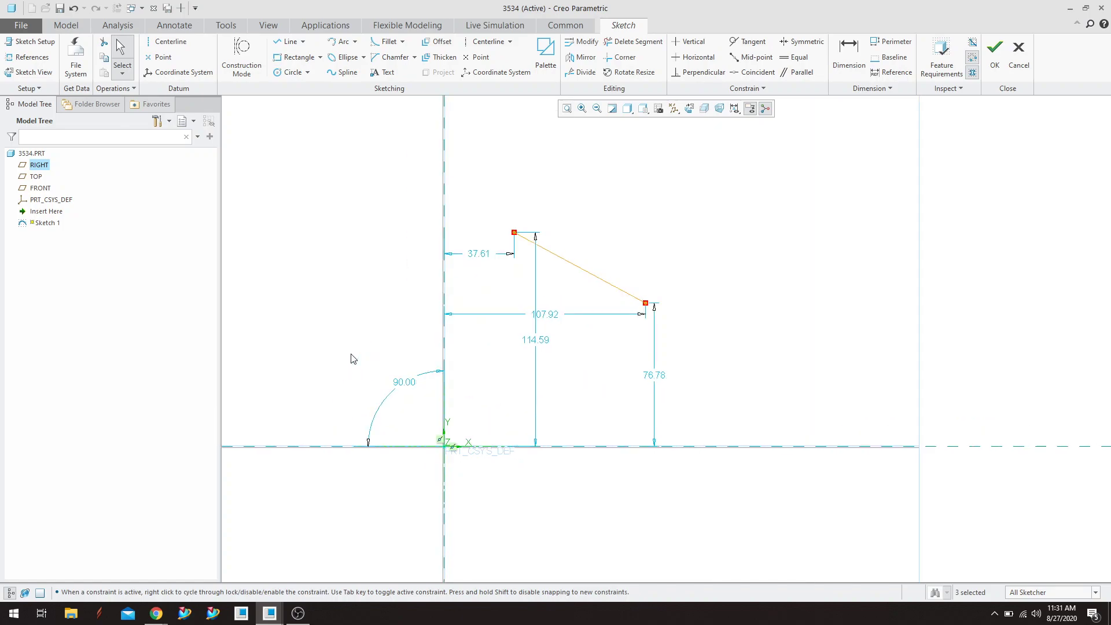
# Step: Convert the 90-degree angle dimension at the origin to a strong dimension and reposition it slightly farther out
pyautogui.click(405, 384)
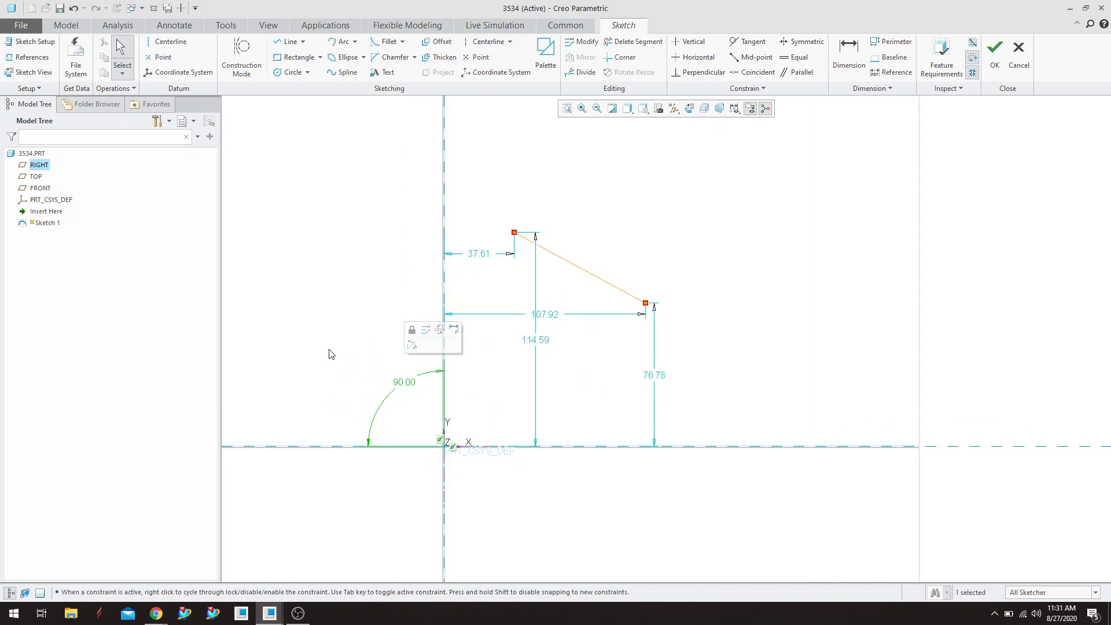
pyautogui.hotkey('ctrl', 't')
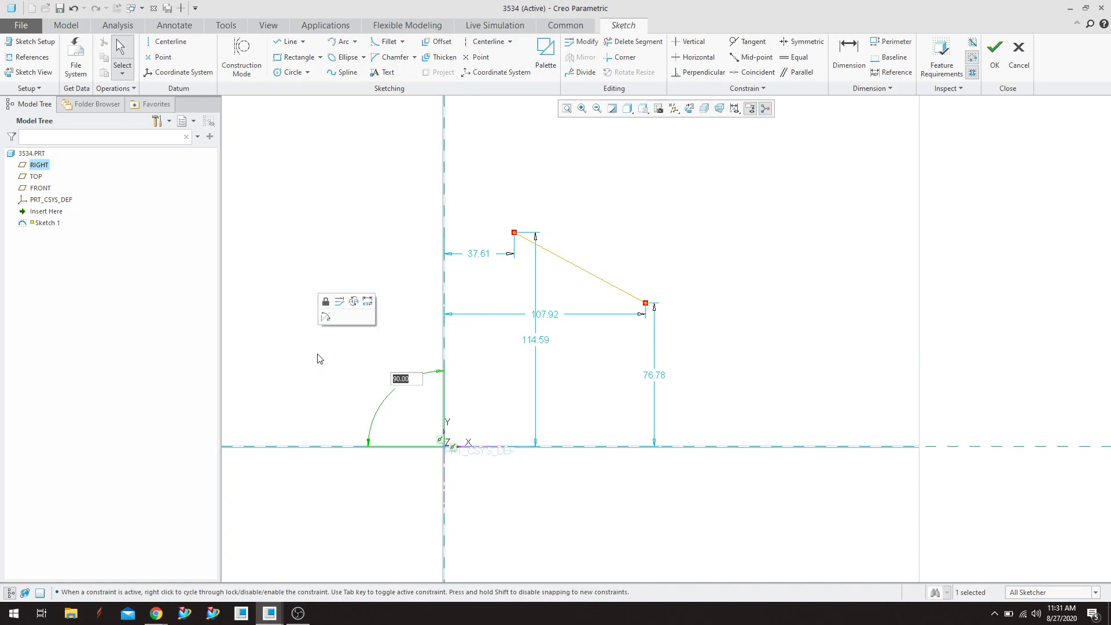
pyautogui.press('Return')
pyautogui.click(773, 305)
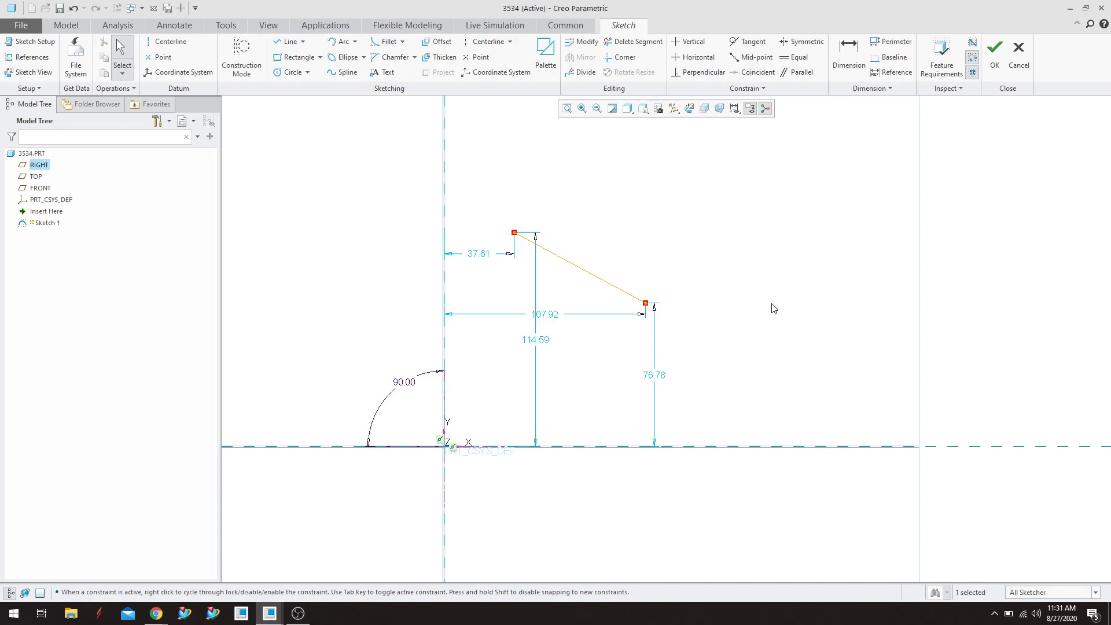
pyautogui.moveTo(401, 381); pyautogui.dragTo(371, 389)
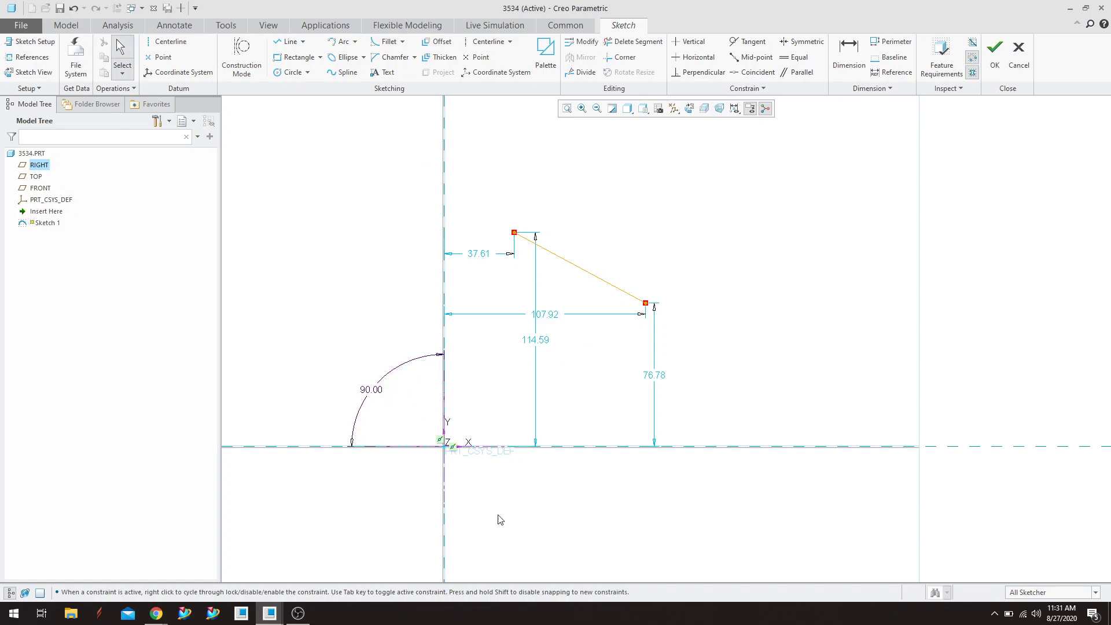
# Step: Open the two-point spline for editing and reference its point file to the construction coordinate system at the origin
pyautogui.scroll(2, 759, 416)
pyautogui.scroll(-2, 791, 380)
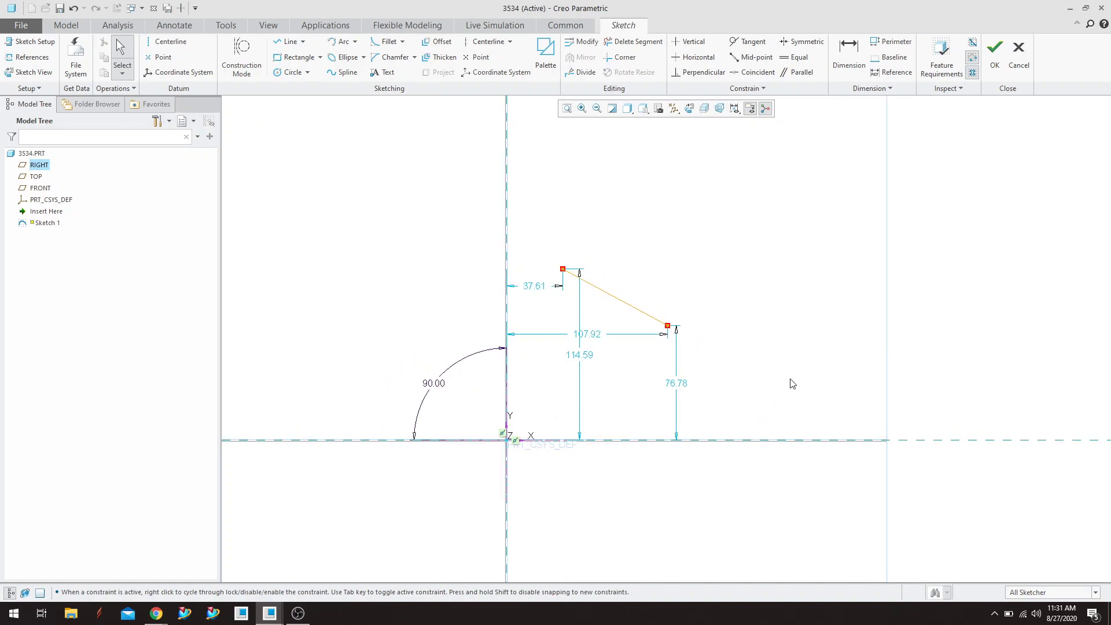
pyautogui.scroll(1, 792, 382)
pyautogui.scroll(-1, 791, 382)
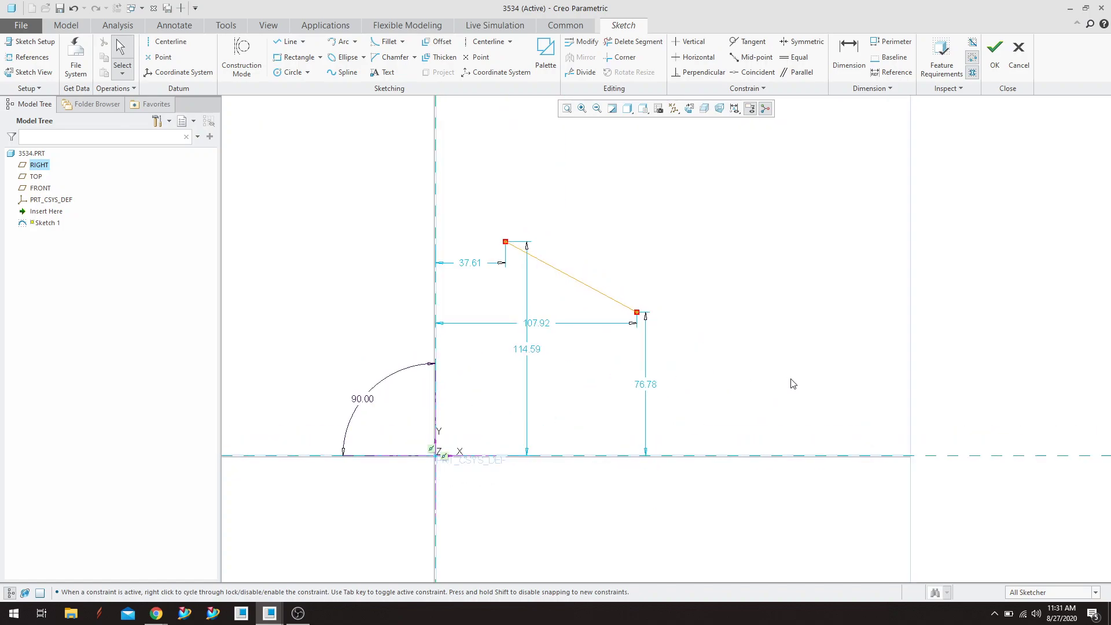
pyautogui.doubleClick(575, 280)
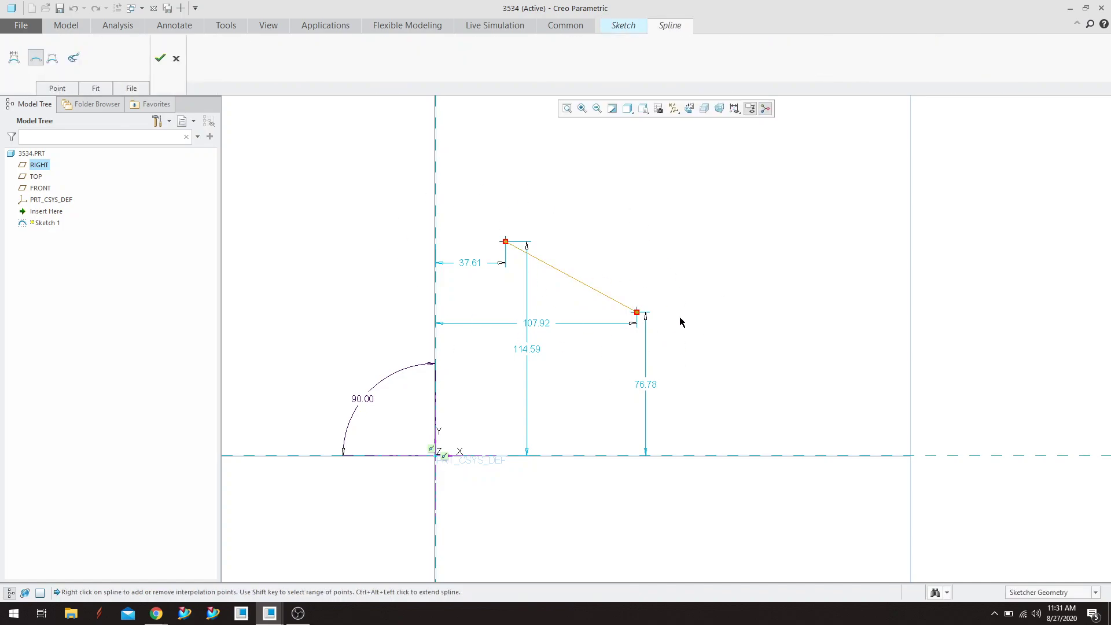
pyautogui.click(128, 89)
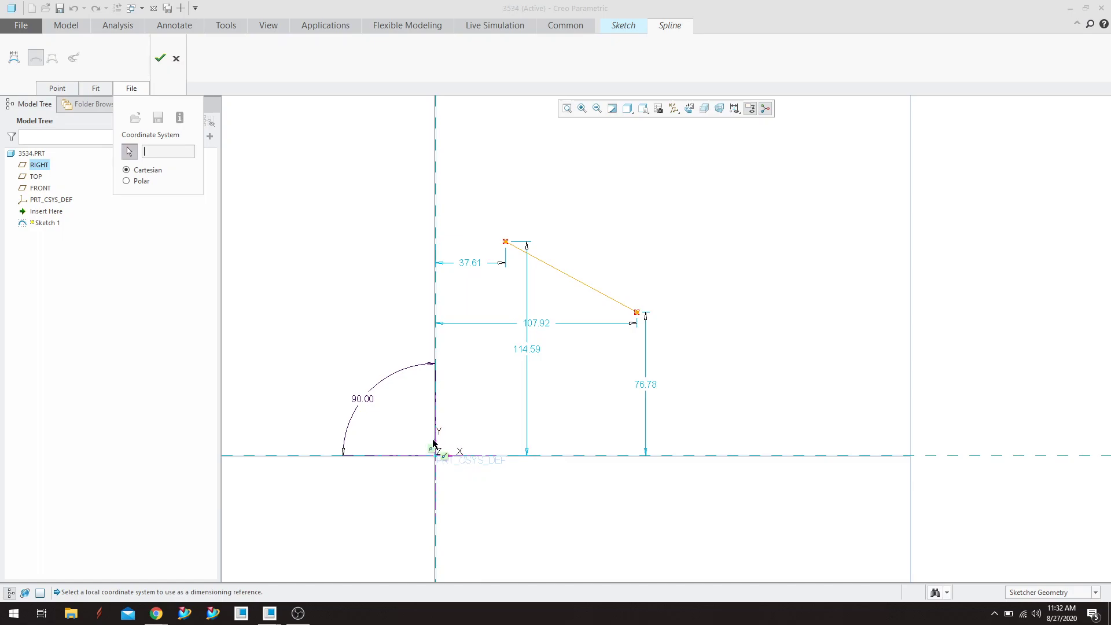
pyautogui.click(439, 458)
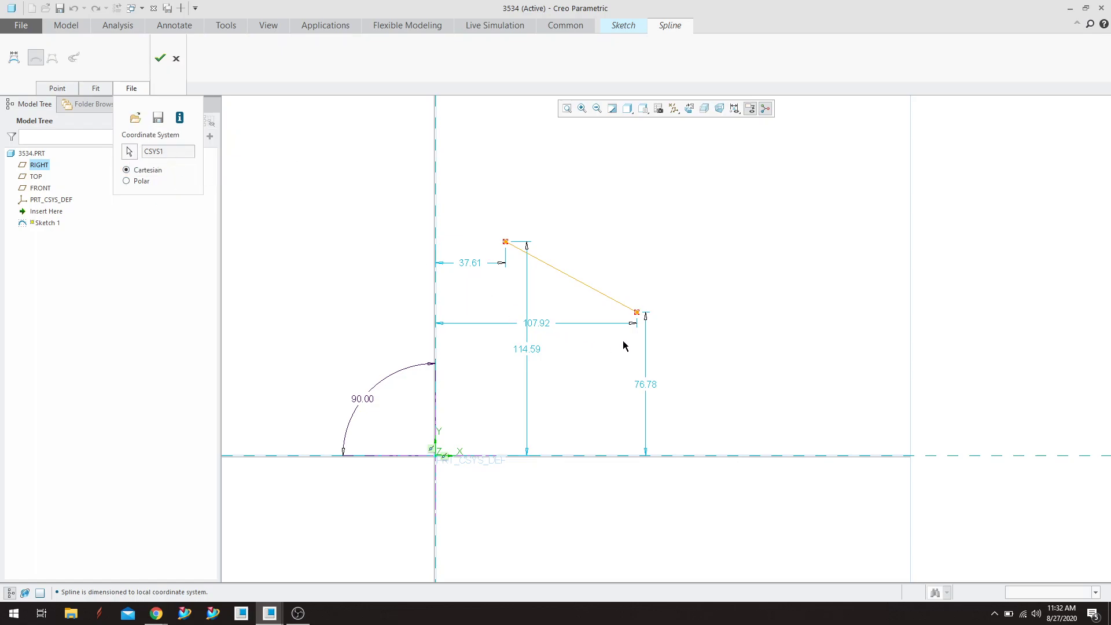
# Step: Import the spline points from Spline_example_3.pts, accept the different number of points, and finish editing the spline
pyautogui.click(134, 118)
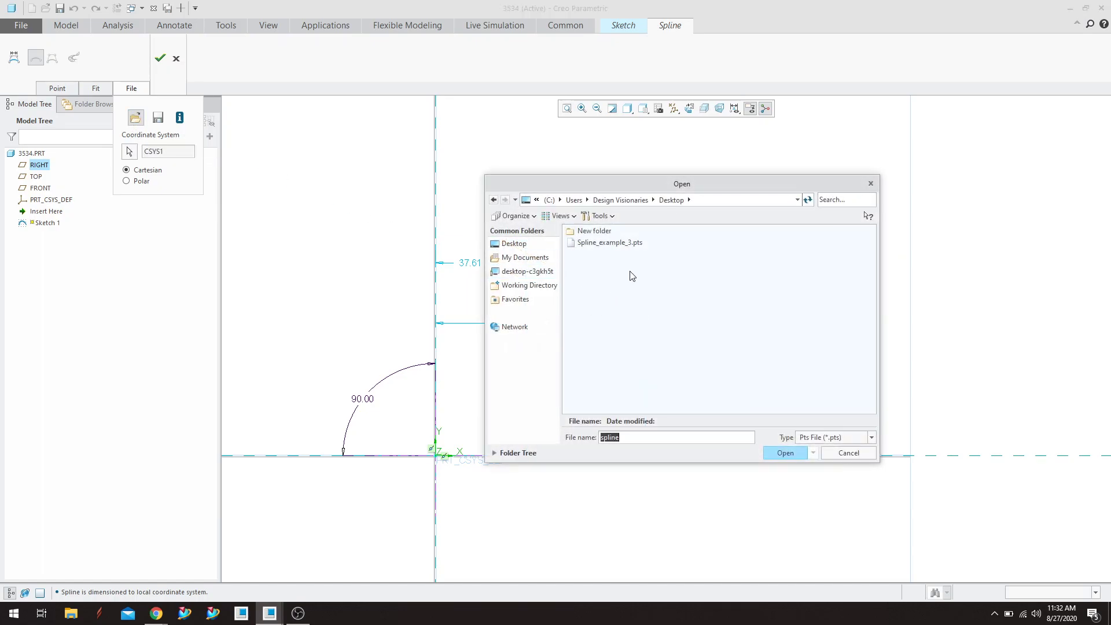
pyautogui.click(852, 439)
pyautogui.click(852, 439)
pyautogui.moveTo(714, 184); pyautogui.dragTo(924, 171)
pyautogui.click(868, 337)
pyautogui.doubleClick(813, 233)
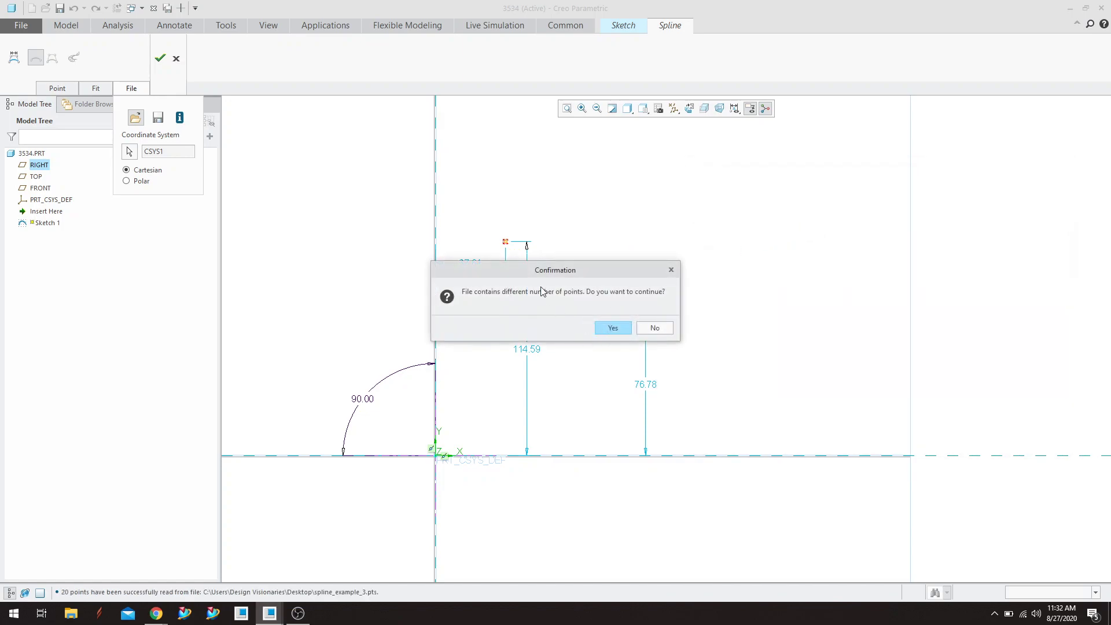
pyautogui.click(614, 328)
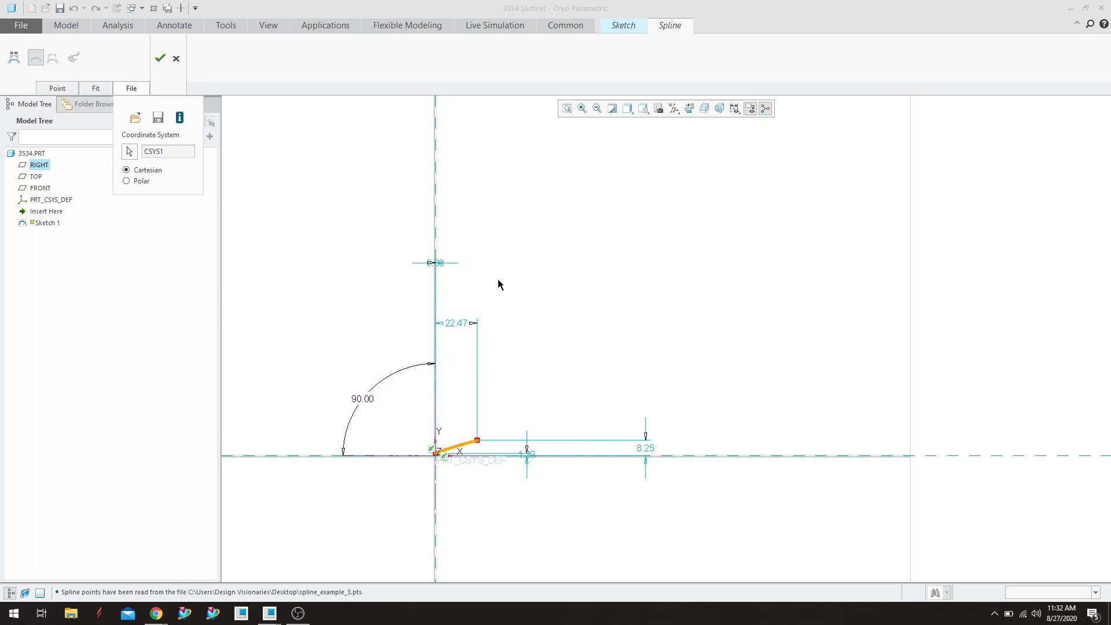
pyautogui.scroll(2, 513, 343)
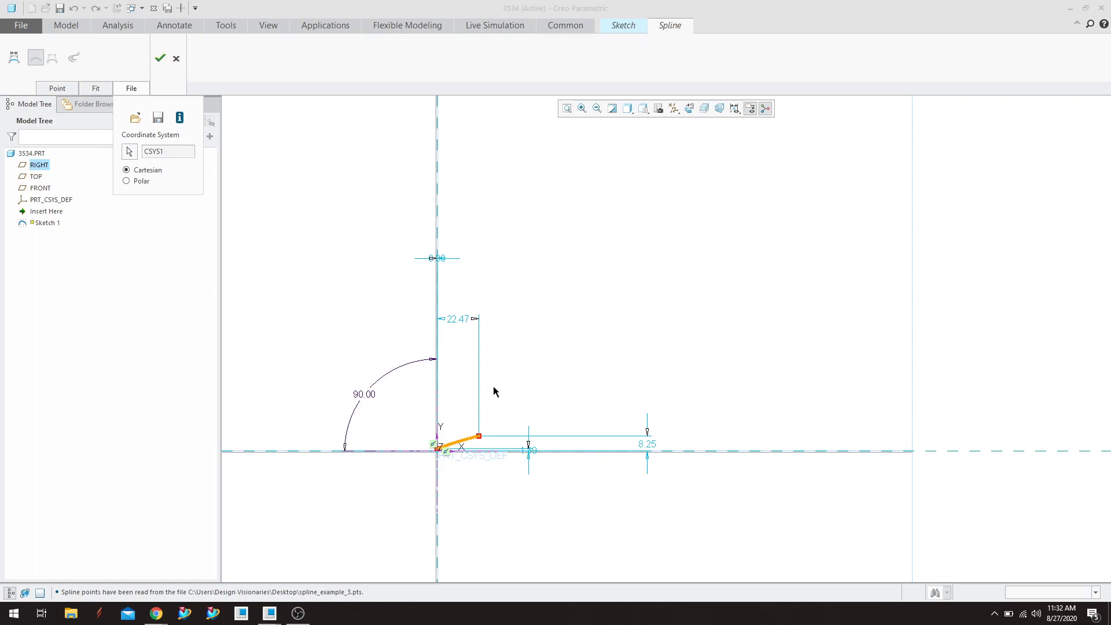
pyautogui.click(160, 58)
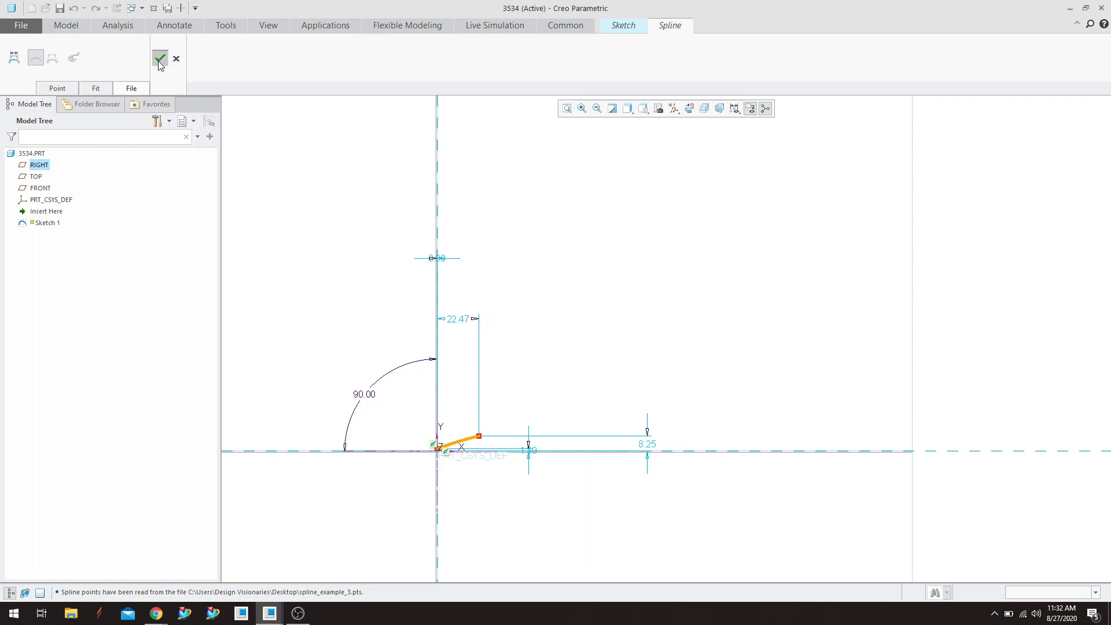
pyautogui.click(568, 110)
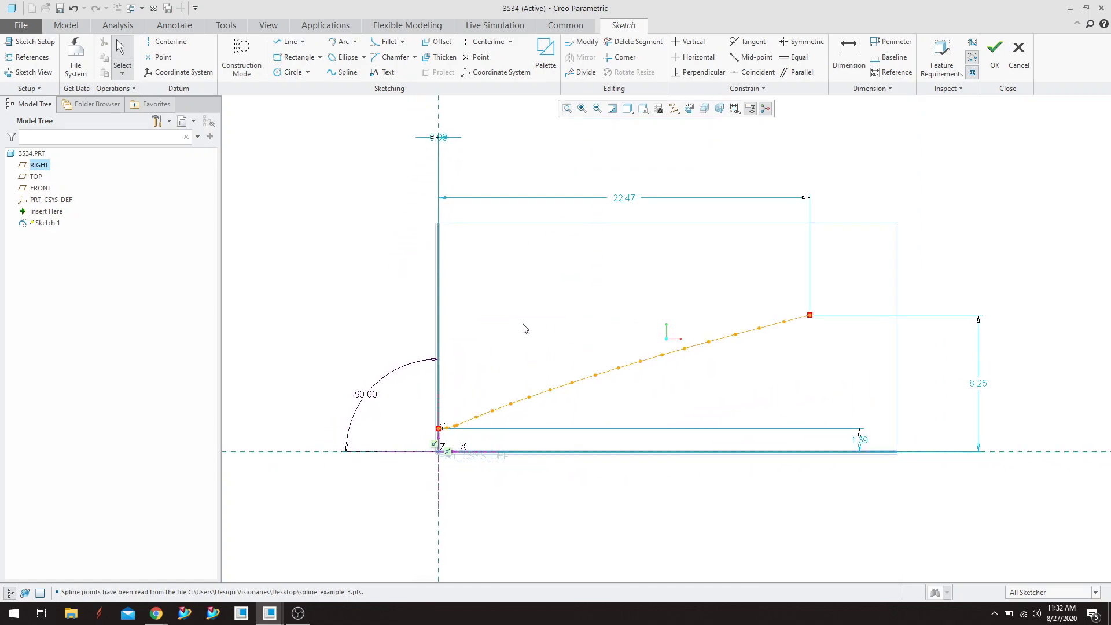
# Step: Try moving an interpolation point near the middle of the imported spline, and undo the move
pyautogui.scroll(3, 479, 432)
pyautogui.scroll(-6, 428, 427)
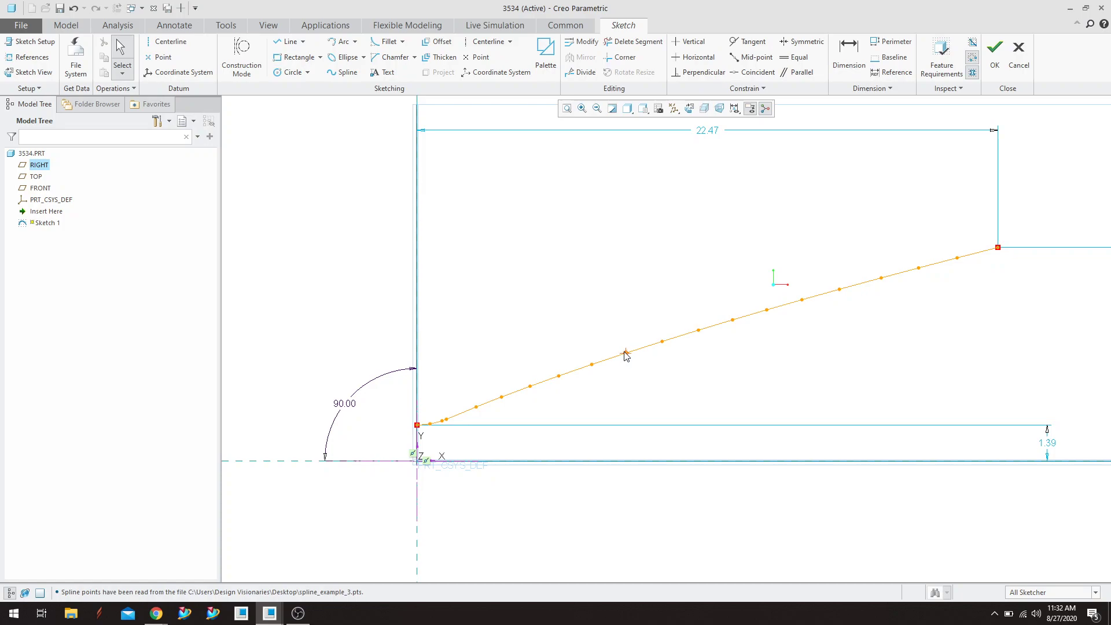
pyautogui.moveTo(626, 352); pyautogui.dragTo(617, 333)
pyautogui.hotkey('ctrl', 'z')
# Step: Reopen the imported spline, examine its curvature plot and interpolation points, and close the spline editing
pyautogui.doubleClick(544, 386)
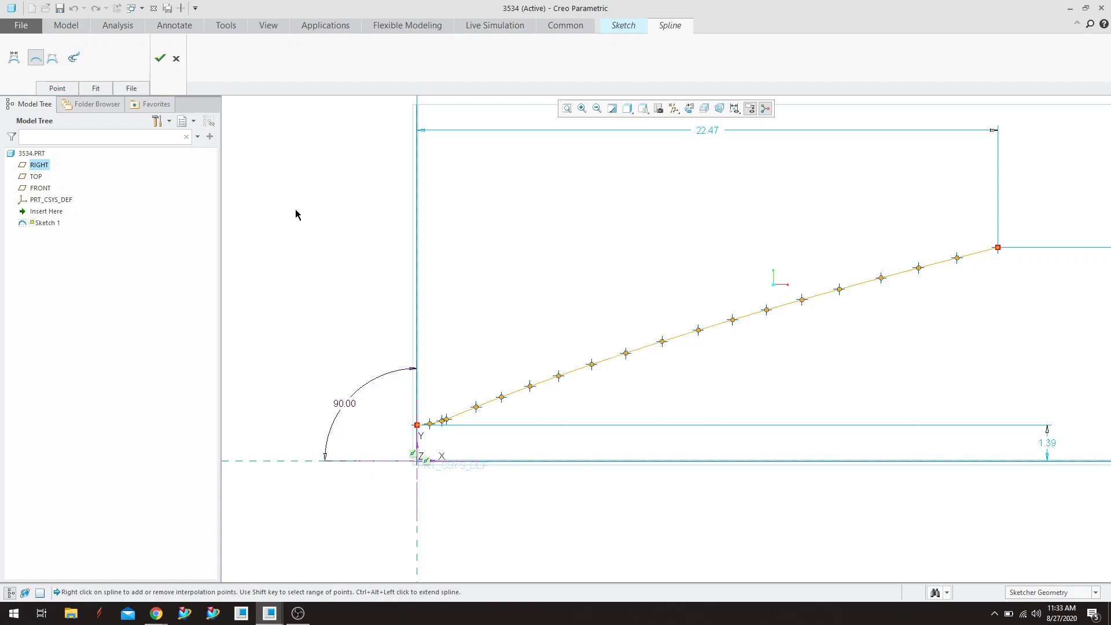
pyautogui.click(72, 59)
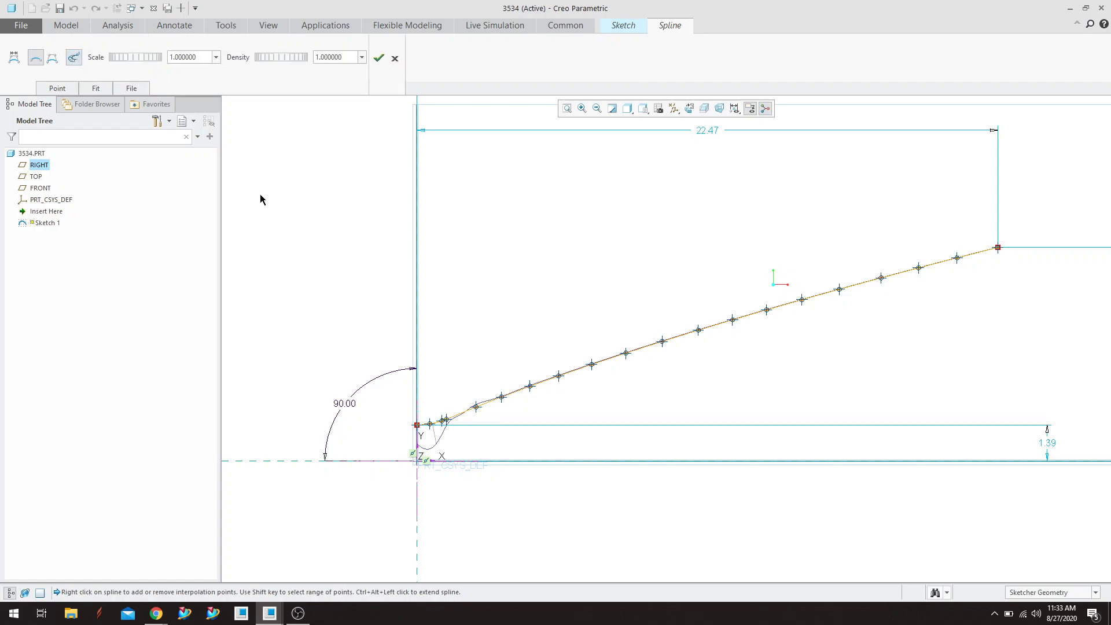
pyautogui.click(74, 58)
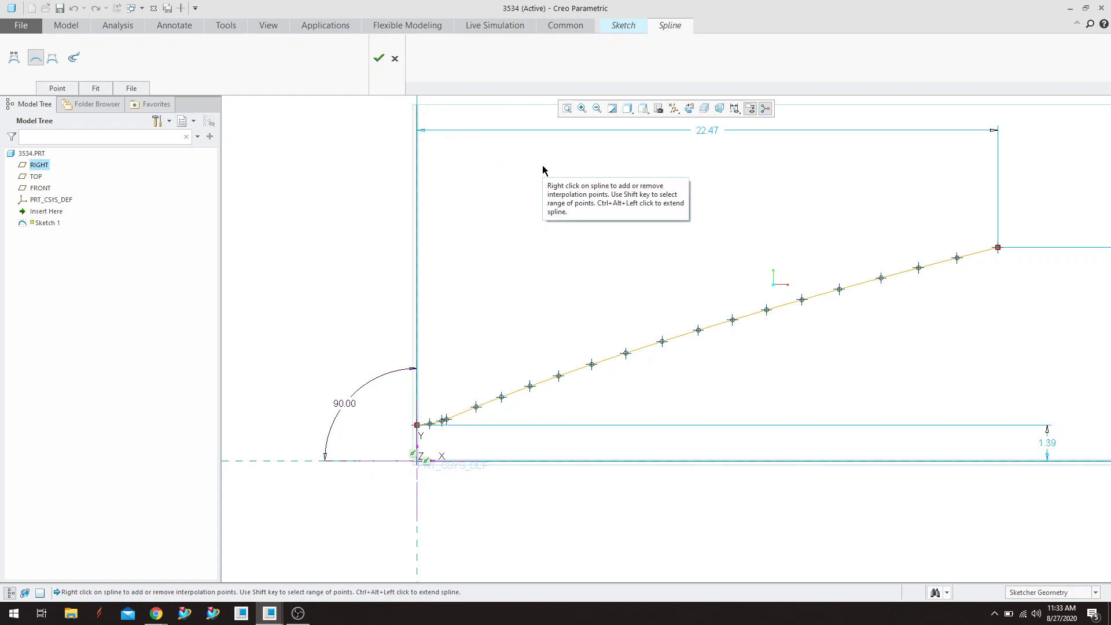
pyautogui.scroll(-3, 557, 241)
pyautogui.scroll(2, 688, 214)
pyautogui.scroll(-1, 755, 217)
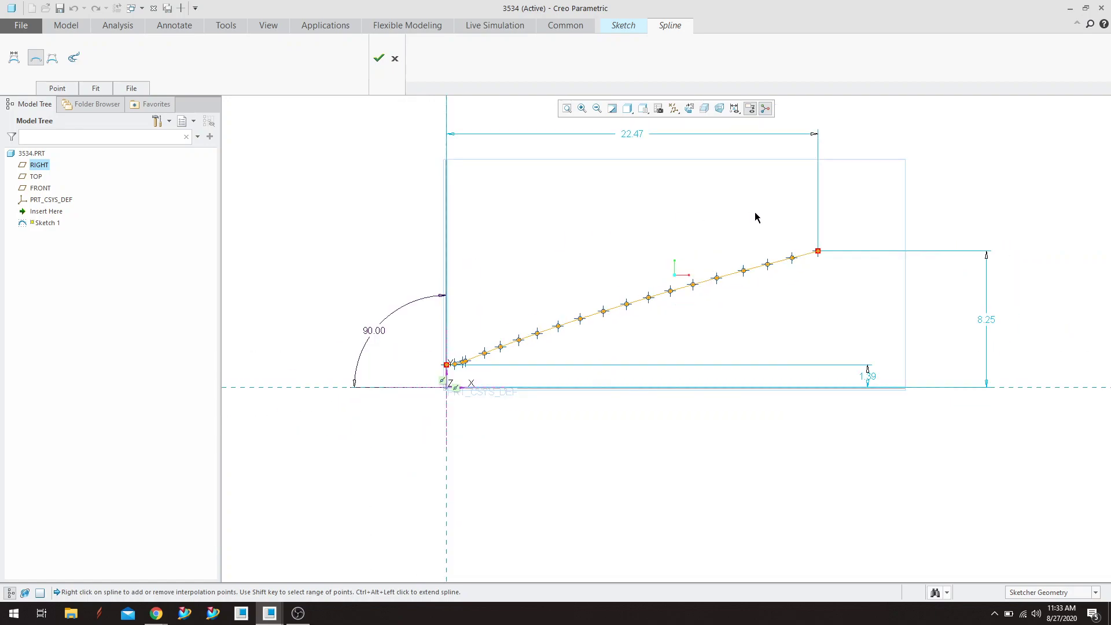
pyautogui.scroll(1, 814, 186)
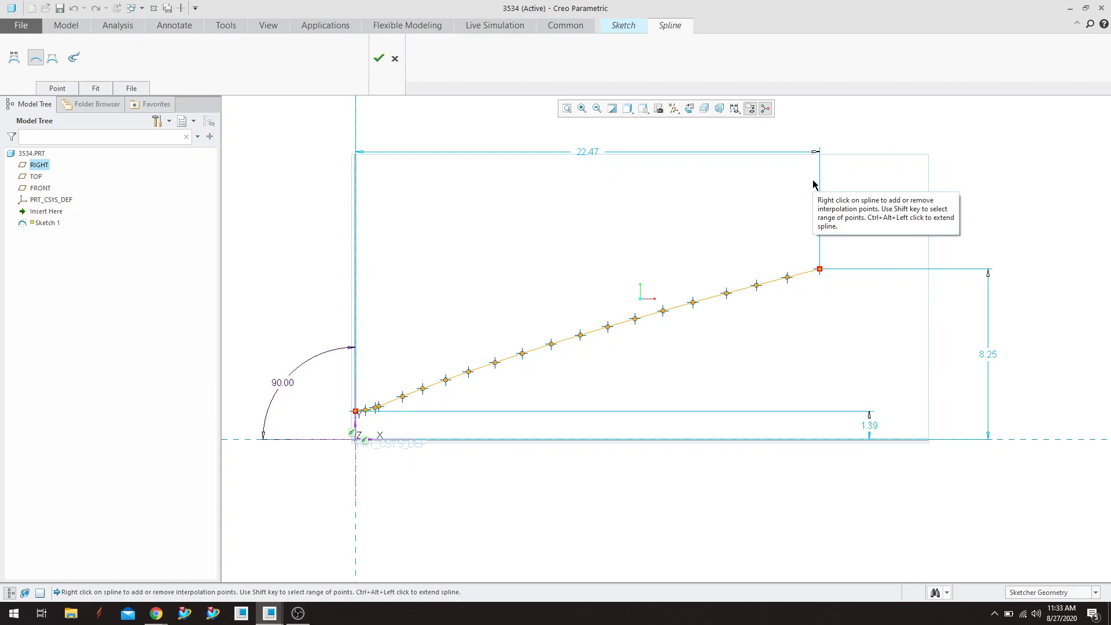
pyautogui.click(379, 58)
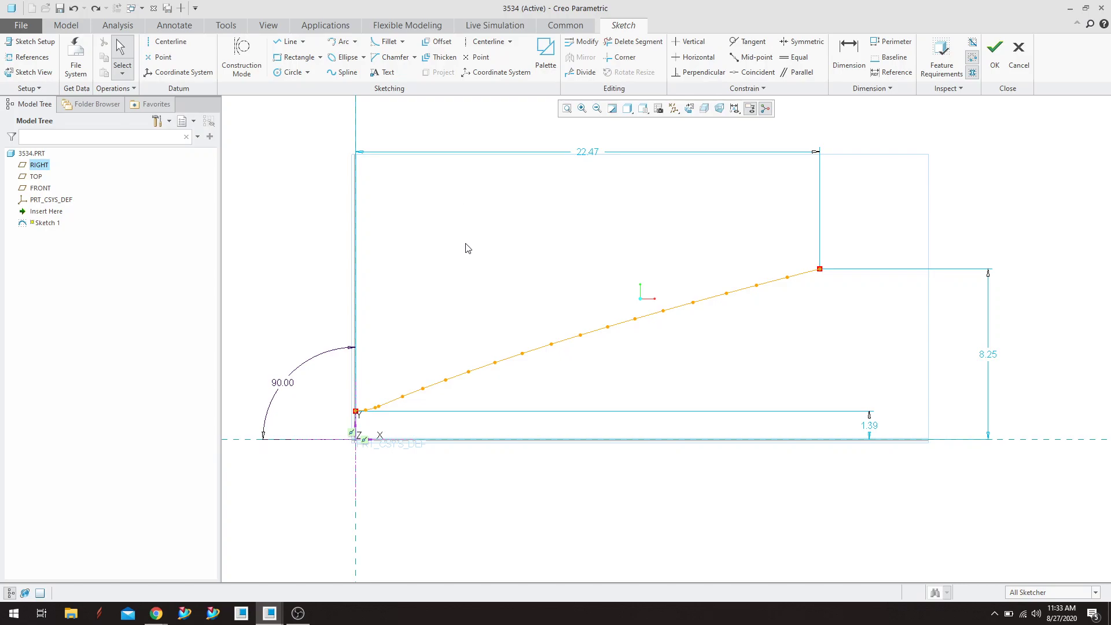
pyautogui.click(298, 613)
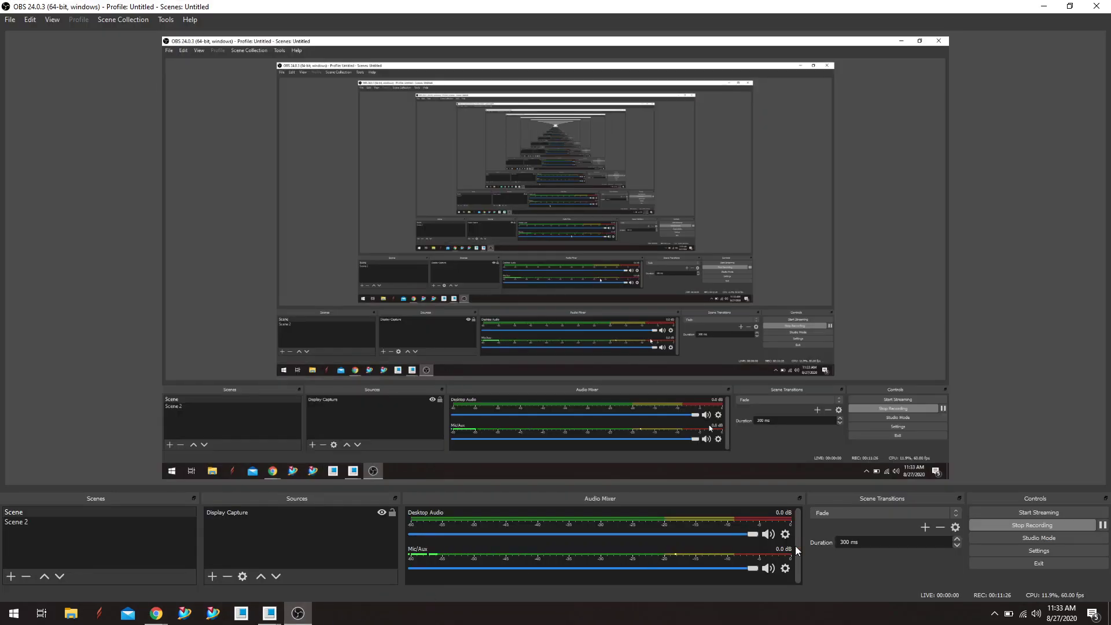